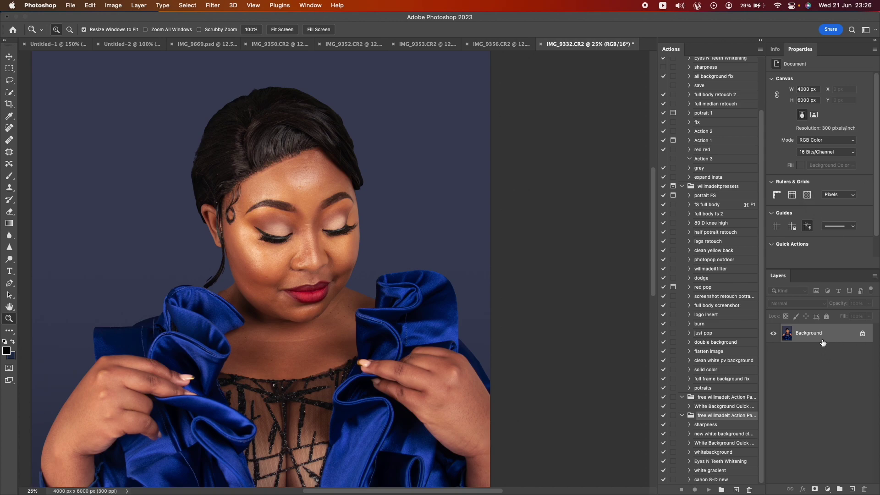
# Duplicate the Background layer twice and hide the upper copy, Background copy 2
pyautogui.moveTo(811, 335); pyautogui.dragTo(852, 487)
pyautogui.moveTo(818, 338); pyautogui.dragTo(852, 488)
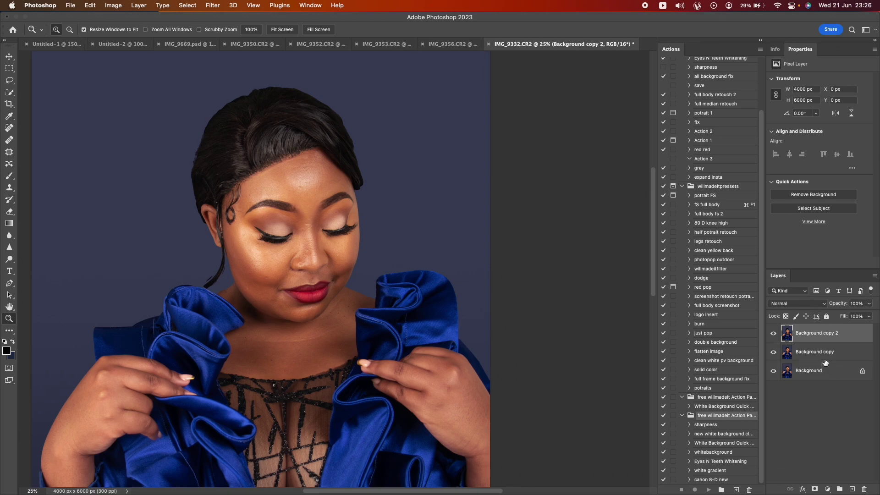
pyautogui.click(774, 335)
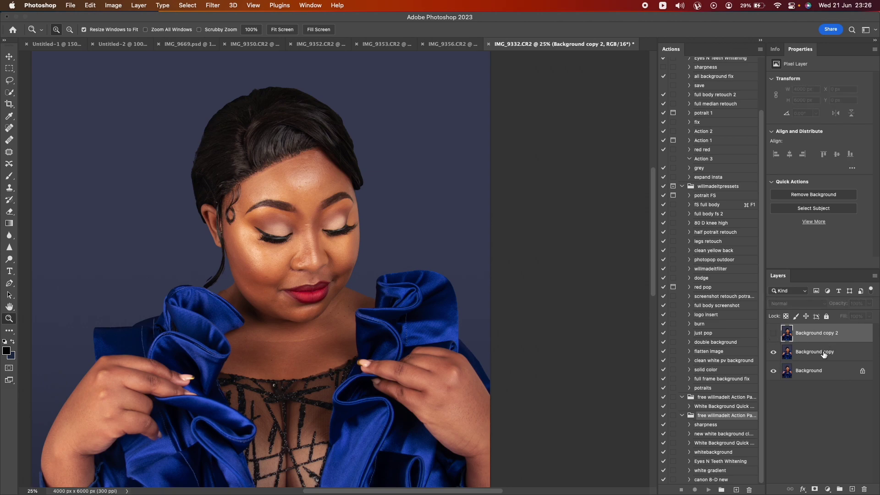
# Start a Gaussian Blur on the Background copy layer with the face in close view
pyautogui.click(798, 345)
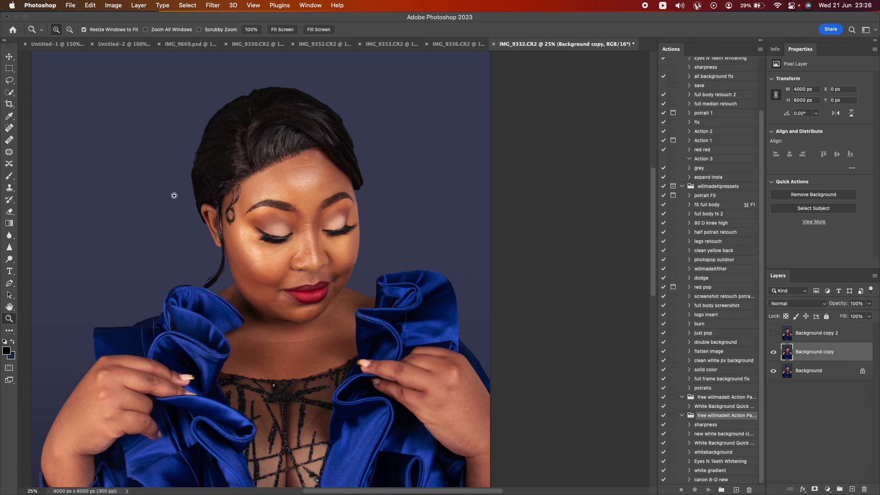
pyautogui.moveTo(167, 168); pyautogui.dragTo(435, 328)
pyautogui.moveTo(172, 120); pyautogui.dragTo(418, 457)
pyautogui.press('super+minus')
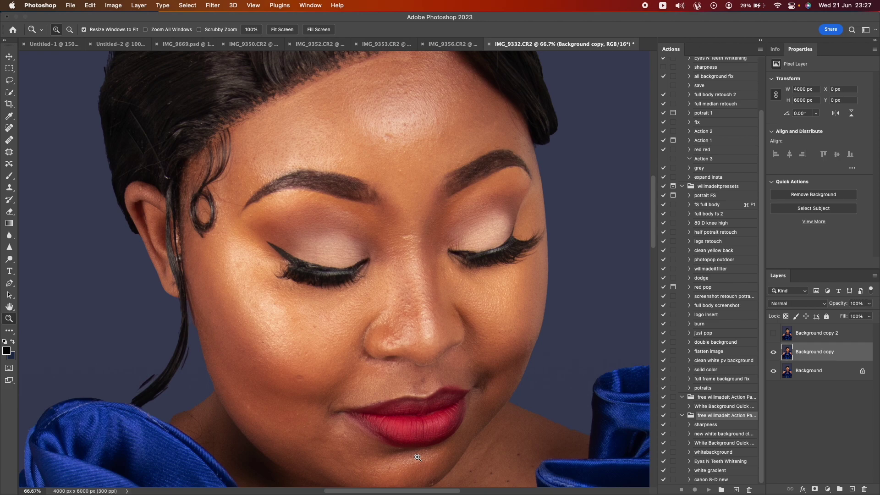
pyautogui.scroll(2, 318, 309)
pyautogui.scroll(-2, 319, 310)
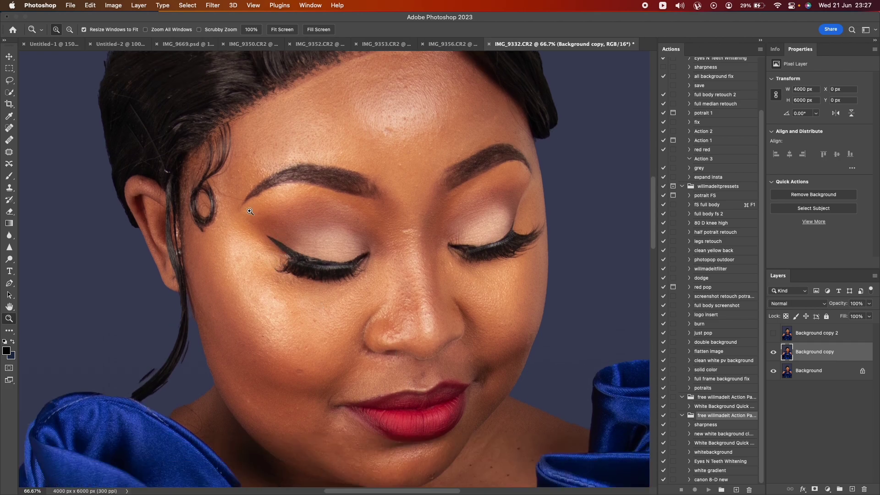
pyautogui.click(214, 5)
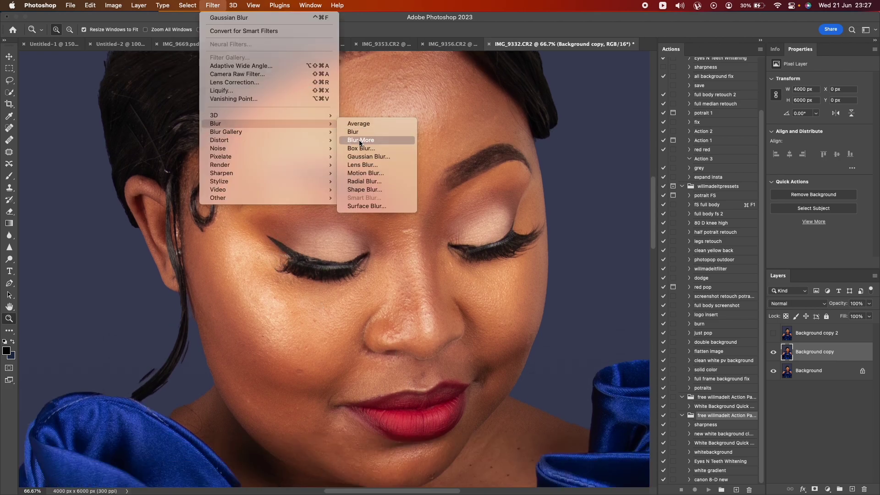
pyautogui.click(362, 156)
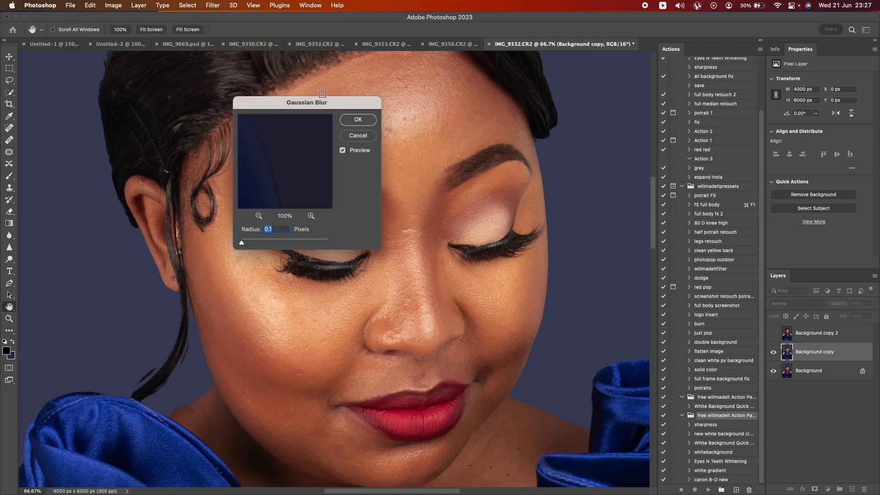
pyautogui.click(442, 96)
pyautogui.moveTo(320, 103); pyautogui.dragTo(485, 96)
# Try different Gaussian Blur radii on the face, including 3.3, 1.7 and 0.8 pixels
pyautogui.moveTo(428, 237)
pyautogui.mouseDown()
pyautogui.moveTo(449, 237)
pyautogui.moveTo(420, 236)
pyautogui.mouseUp()
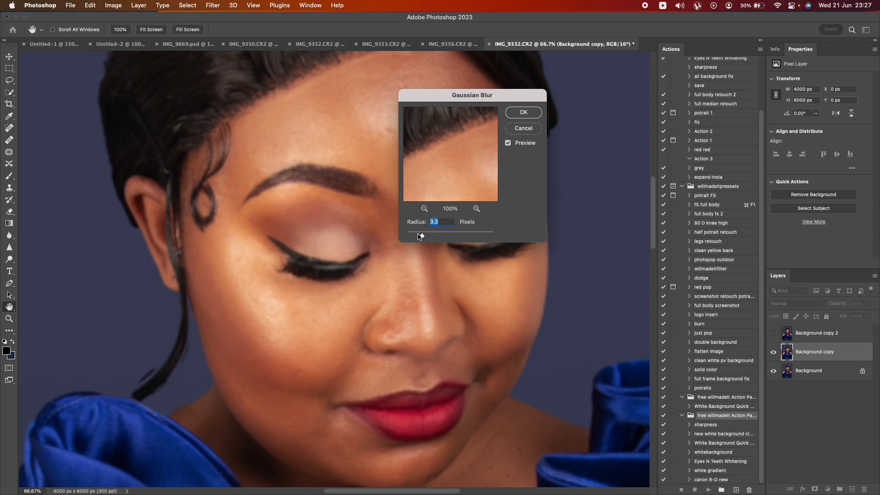
pyautogui.moveTo(450, 98); pyautogui.dragTo(575, 84)
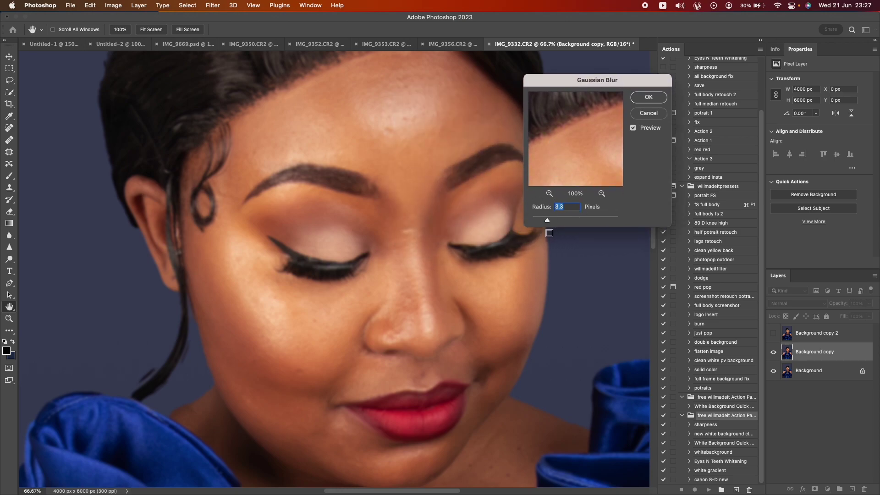
pyautogui.moveTo(547, 220); pyautogui.dragTo(530, 219)
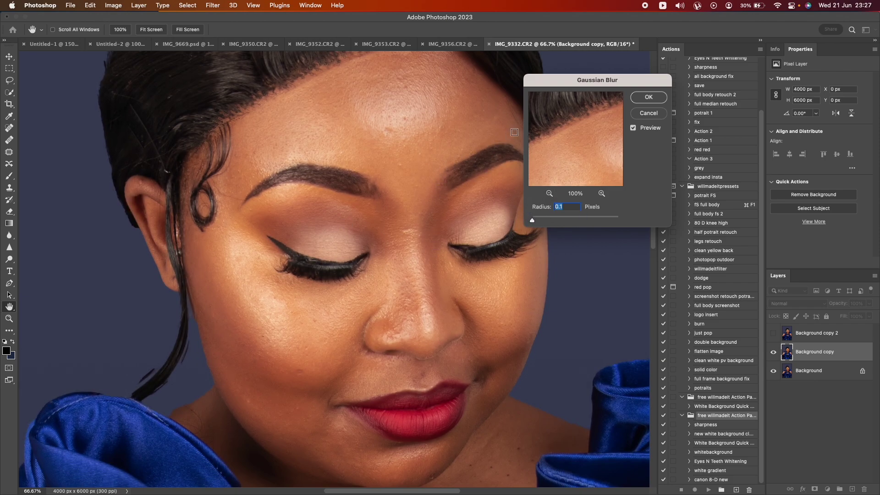
pyautogui.moveTo(579, 88); pyautogui.dragTo(545, 94)
pyautogui.moveTo(499, 228); pyautogui.dragTo(504, 227)
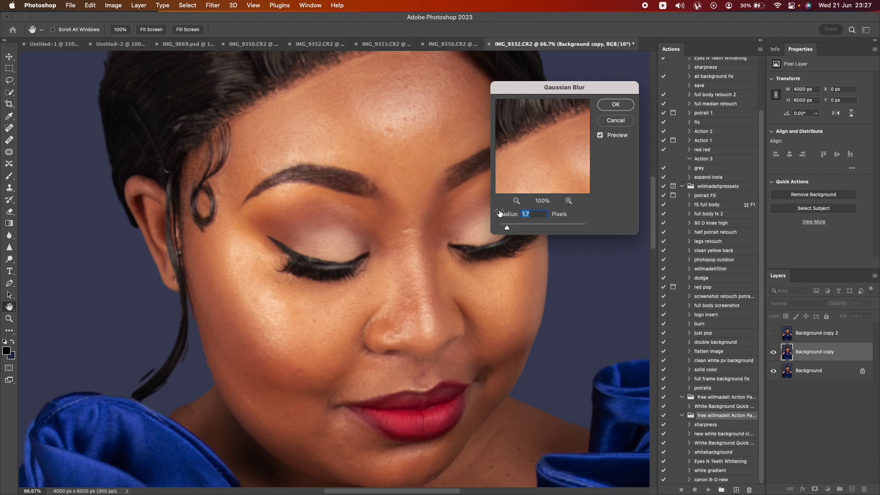
pyautogui.moveTo(507, 228); pyautogui.dragTo(505, 229)
pyautogui.moveTo(530, 92); pyautogui.dragTo(513, 115)
pyautogui.moveTo(487, 251); pyautogui.dragTo(466, 255)
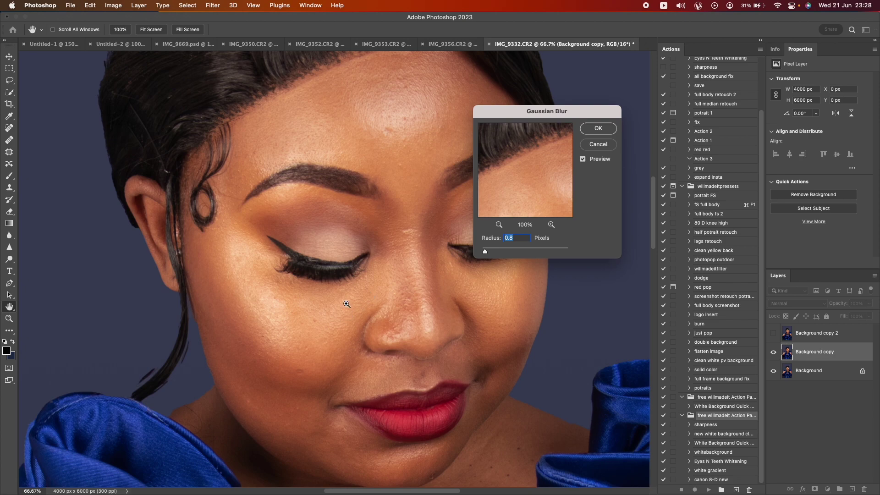
# Apply the Gaussian Blur to Background copy with a radius of 1.5 pixels, judged on the skin close up
pyautogui.keyDown('super'); pyautogui.click(346, 303); pyautogui.keyUp('super')
pyautogui.keyDown('super'); pyautogui.click(346, 303); pyautogui.keyUp('super')
pyautogui.scroll(-3, 345, 304)
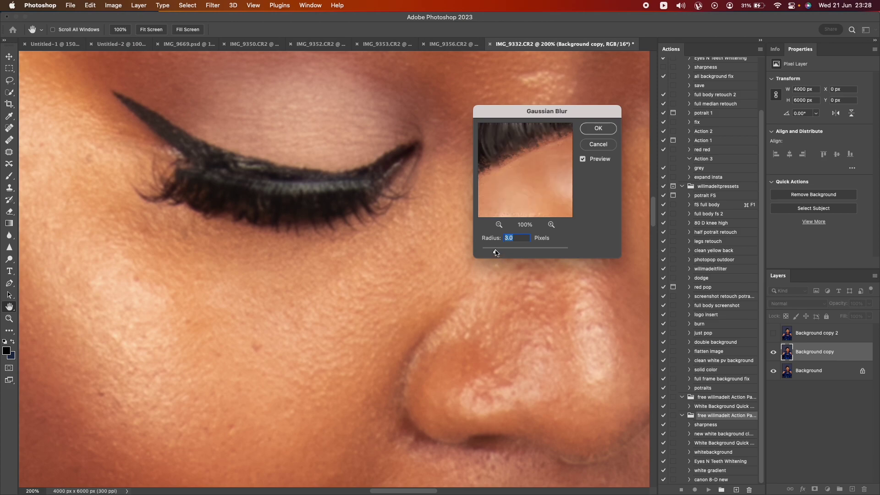
pyautogui.moveTo(495, 253); pyautogui.dragTo(489, 251)
pyautogui.moveTo(489, 252); pyautogui.dragTo(489, 251)
pyautogui.scroll(10, 400, 255)
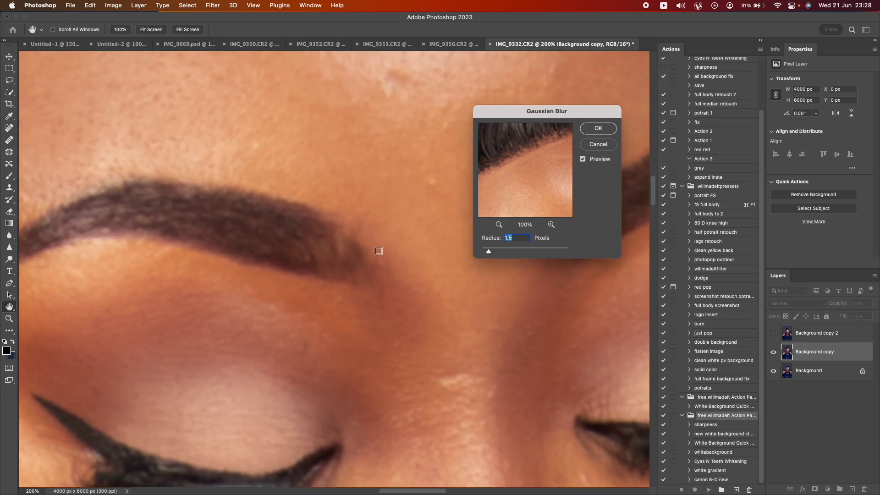
pyautogui.scroll(5, 378, 250)
pyautogui.hscroll(3, 334, 245)
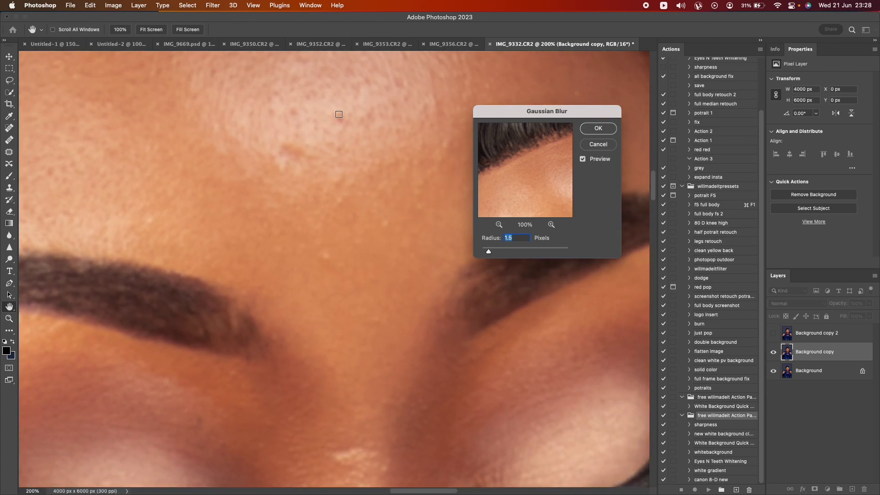
pyautogui.scroll(-15, 382, 263)
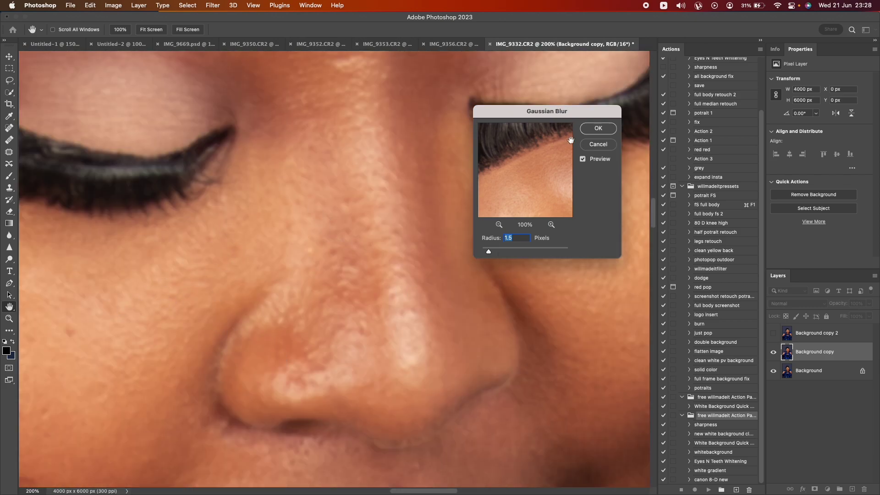
pyautogui.click(595, 128)
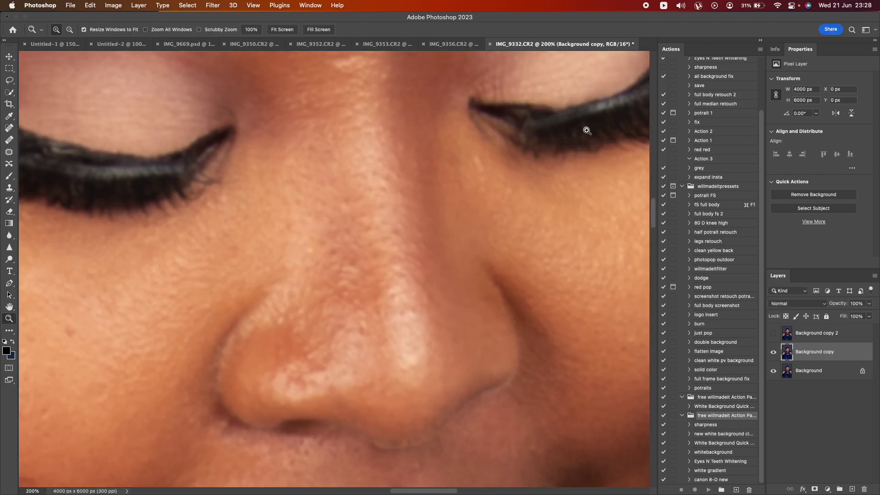
# Show the Background copy 2 layer again and make it the active layer
pyautogui.scroll(5, 586, 130)
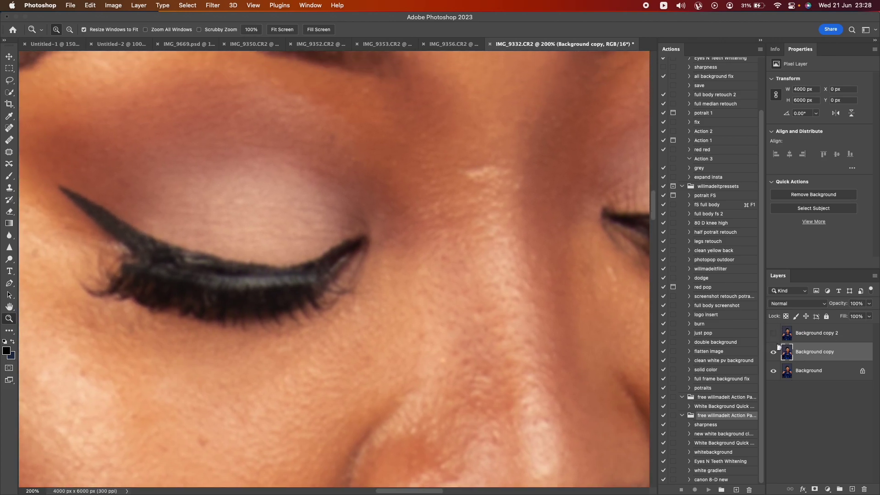
pyautogui.click(773, 333)
pyautogui.click(825, 338)
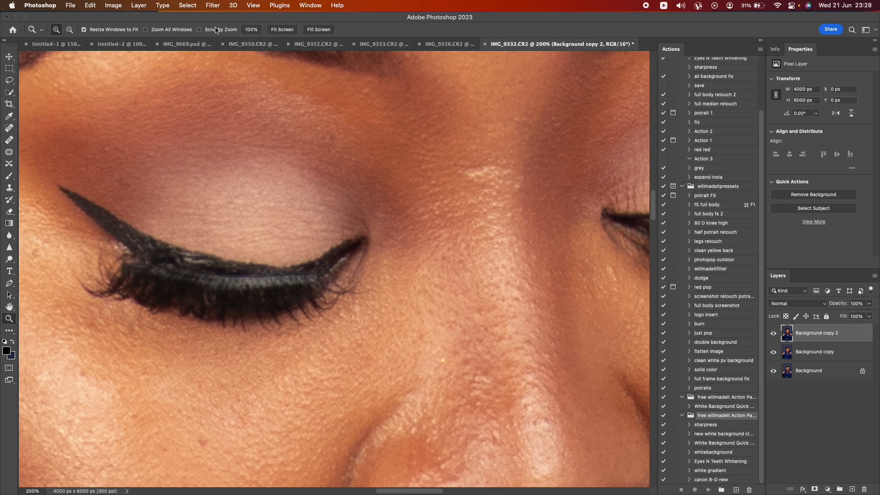
# Set up Apply Image on Background copy 2 with Background copy as source layer, Subtract blending, scale 2 and offset 128
pyautogui.click(118, 7)
pyautogui.click(148, 140)
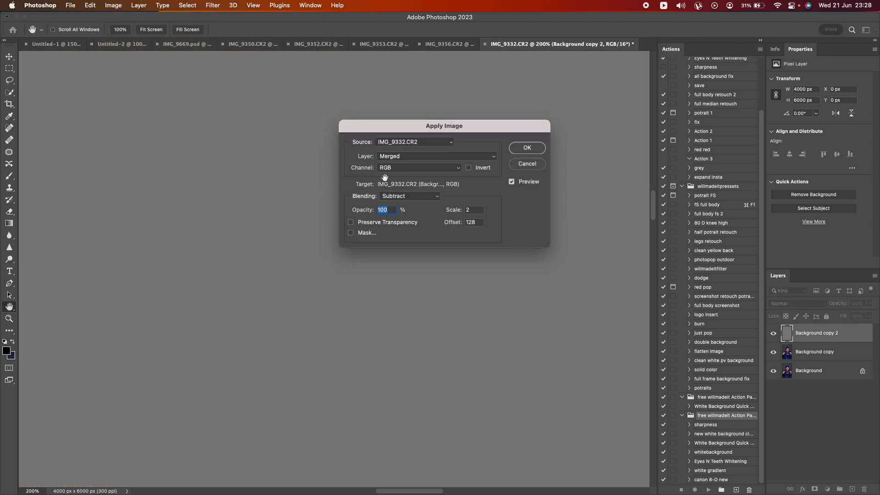
pyautogui.click(415, 157)
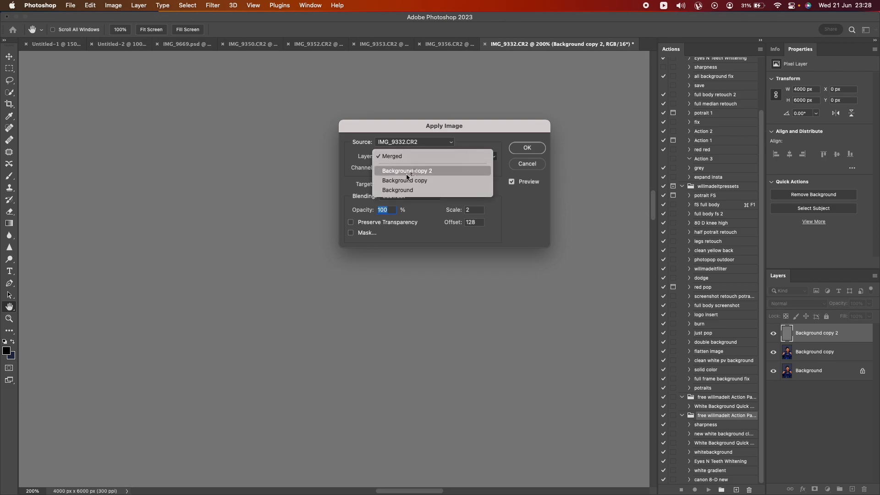
pyautogui.click(414, 180)
pyautogui.click(411, 197)
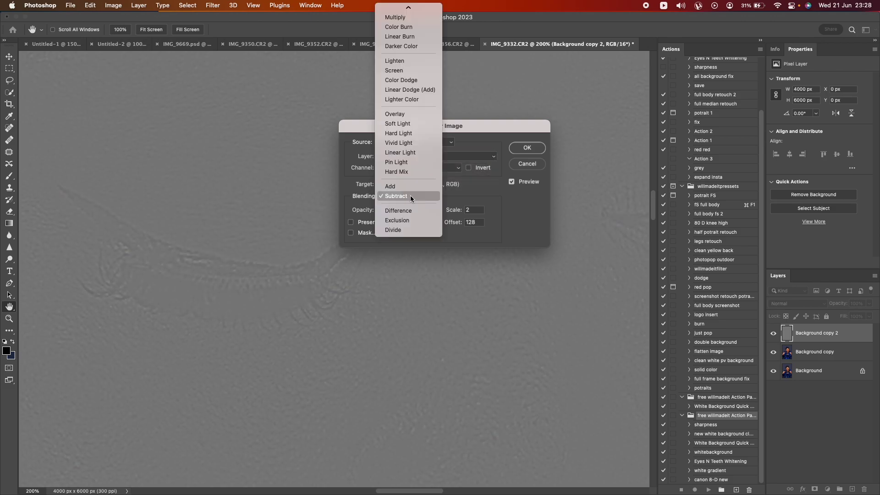
pyautogui.scroll(2, 399, 183)
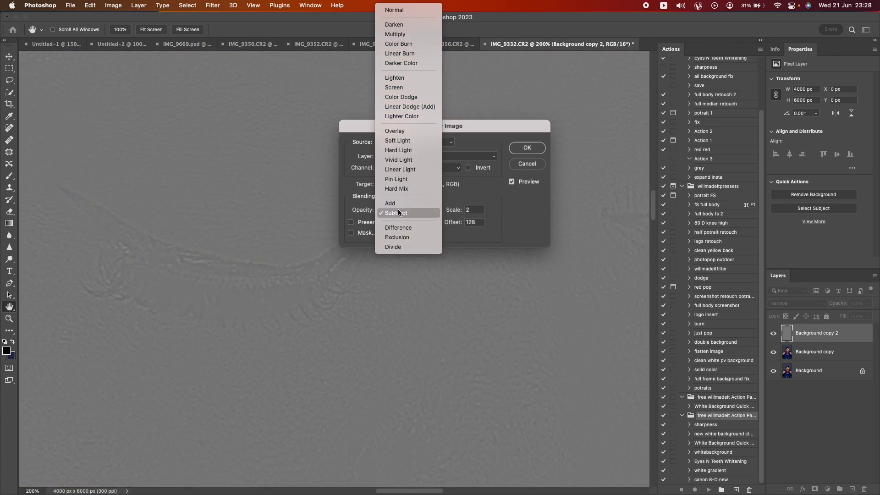
pyautogui.click(417, 213)
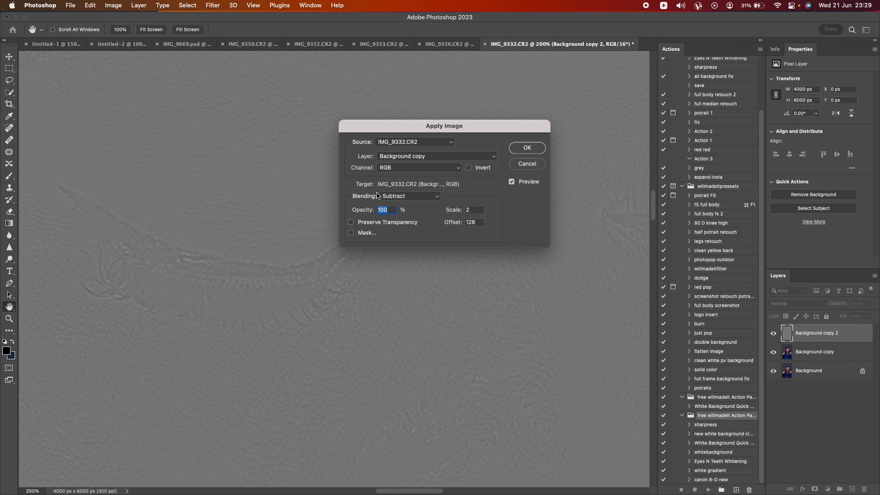
# Examine the grey texture preview around the eyes, cheeks and forehead at different zoom levels
pyautogui.press('super+minus')
pyautogui.press('super+minus')
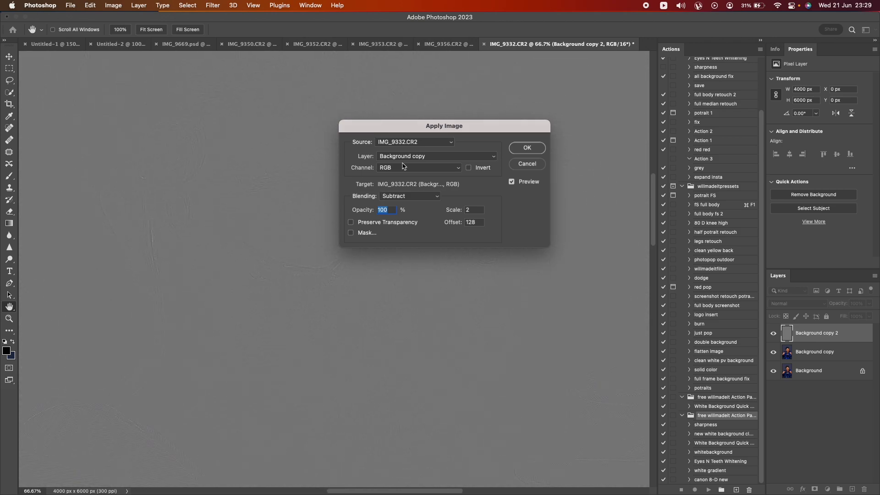
pyautogui.press('super+plus')
pyautogui.scroll(-5, 255, 312)
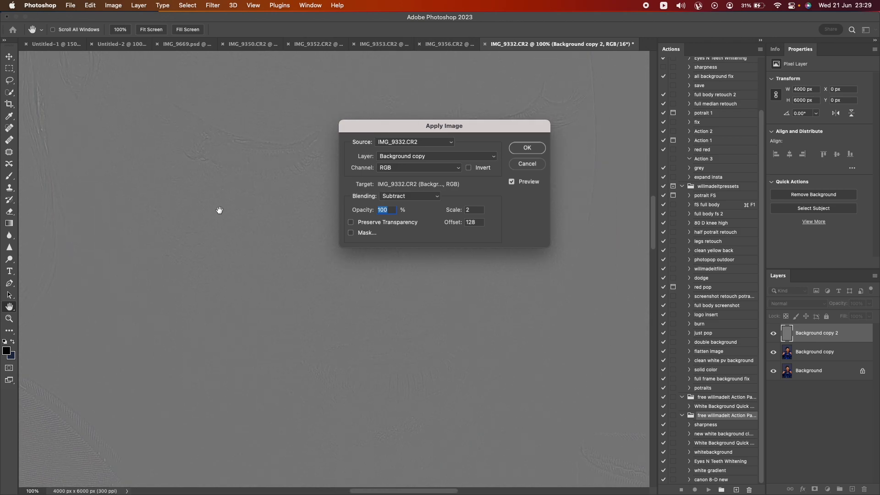
pyautogui.scroll(3, 173, 281)
pyautogui.hscroll(3, 137, 293)
pyautogui.scroll(3, 207, 138)
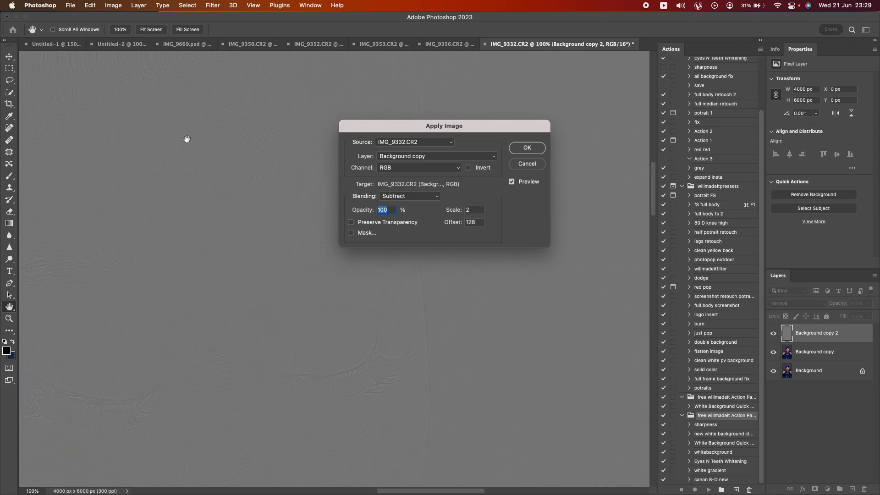
pyautogui.scroll(-5, 220, 316)
pyautogui.hscroll(-2, 275, 325)
pyautogui.hscroll(-2, 348, 339)
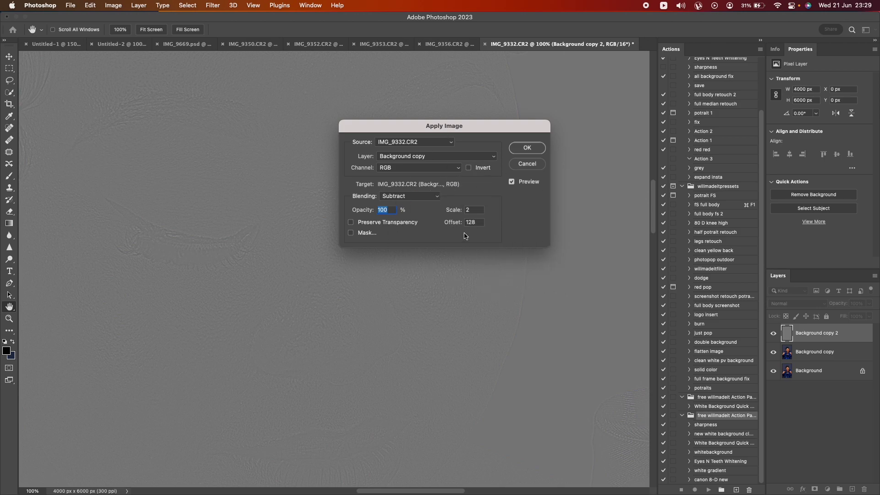
# Apply the subtraction to Background copy 2 and set that layer's blend mode to Linear Light
pyautogui.click(527, 148)
pyautogui.press('z')
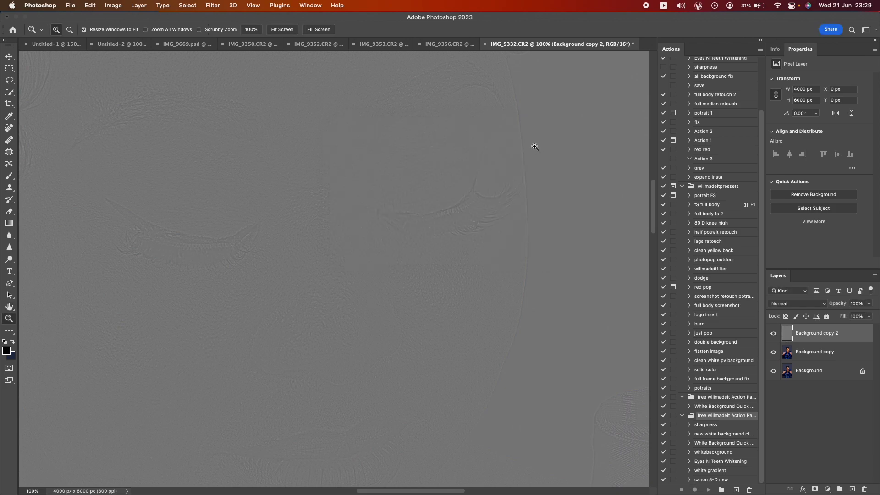
pyautogui.click(810, 306)
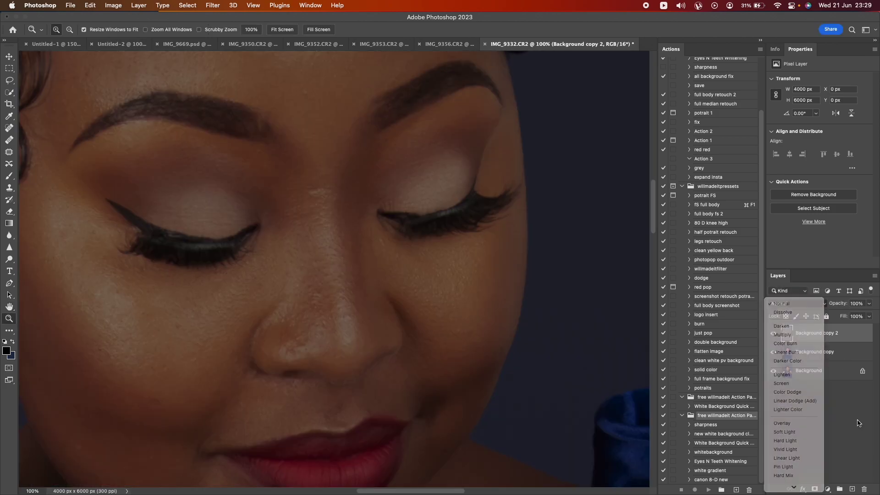
pyautogui.click(807, 308)
pyautogui.click(807, 304)
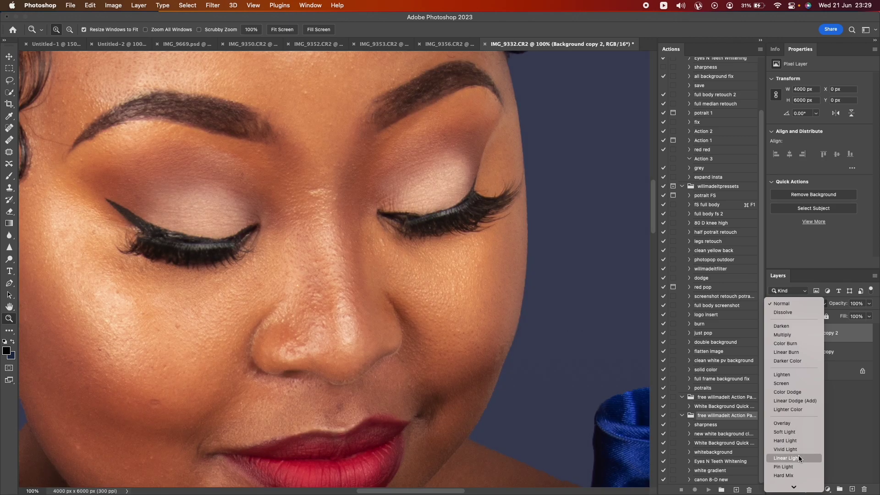
pyautogui.click(798, 457)
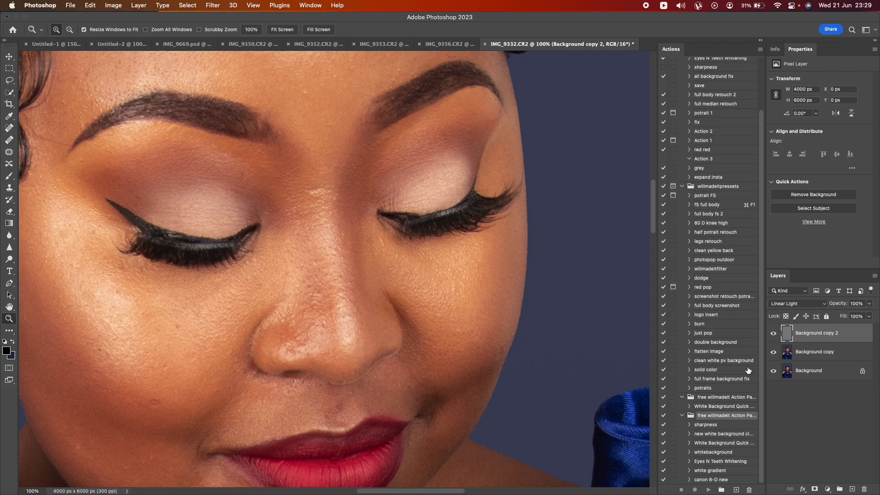
# Make the Background copy layer active and choose the Mixer Brush tool
pyautogui.click(833, 356)
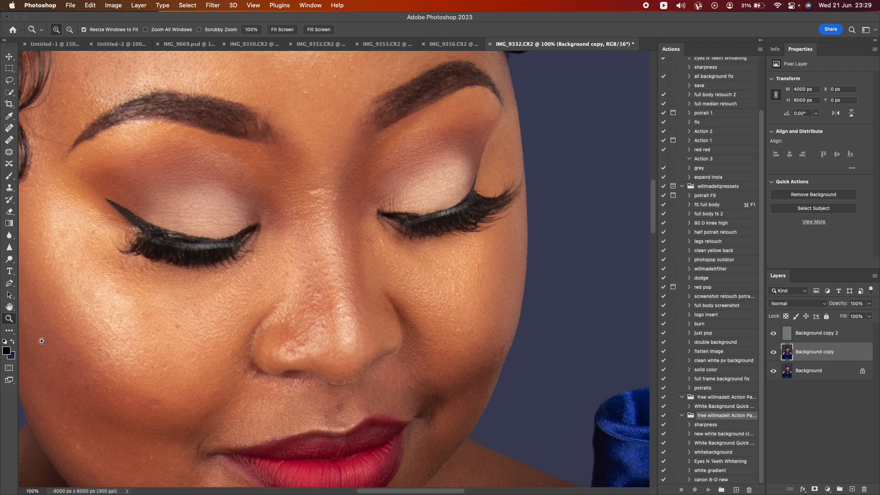
pyautogui.press('b')
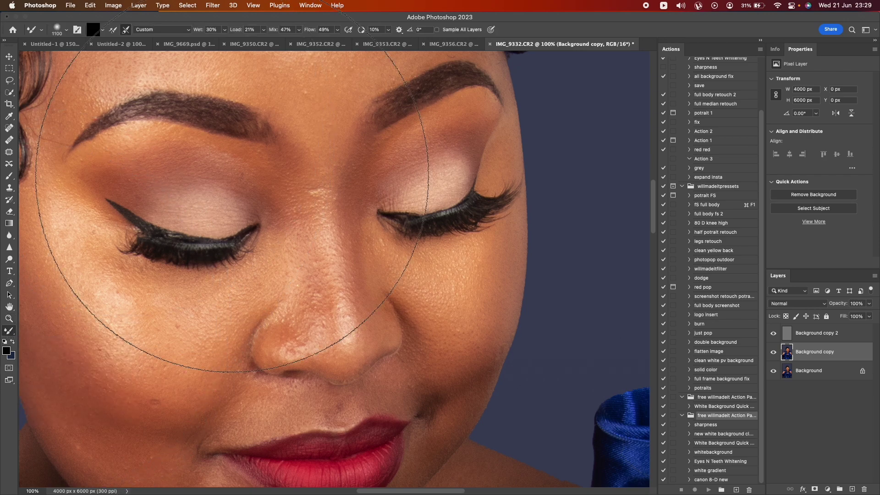
pyautogui.moveTo(10, 175); pyautogui.dragTo(44, 184)
pyautogui.click(48, 183)
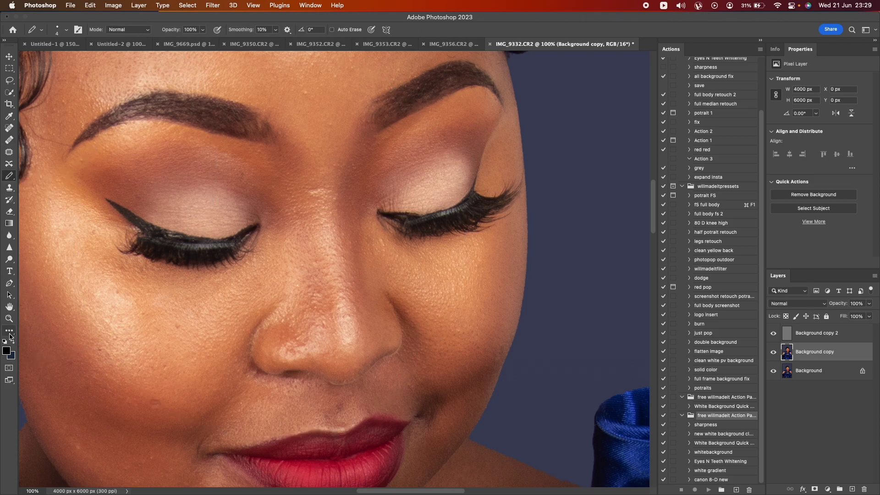
pyautogui.click(10, 336)
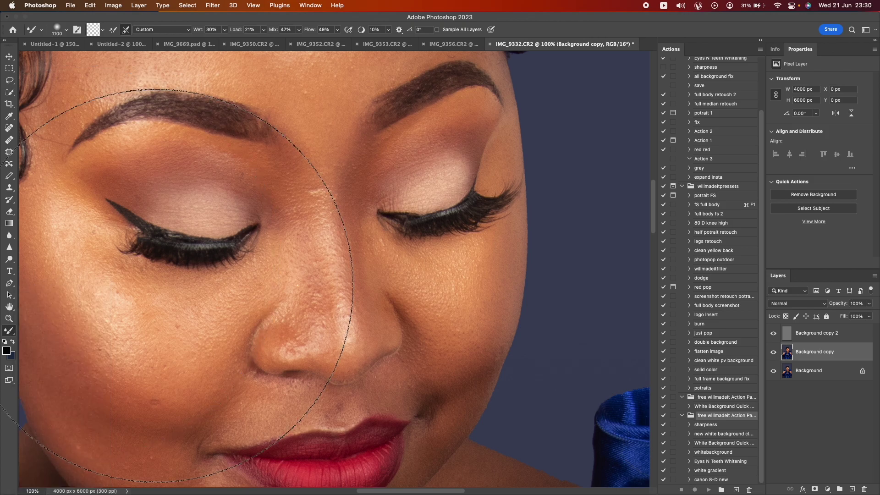
# Reduce the Mixer Brush size to 250 px for work on the forehead
pyautogui.scroll(5, 215, 266)
pyautogui.press('[')
pyautogui.press('[')
pyautogui.press('[')
pyautogui.press('[')
pyautogui.press('[')
pyautogui.press('[')
pyautogui.press('[')
pyautogui.press('[')
pyautogui.press('[')
pyautogui.press('[')
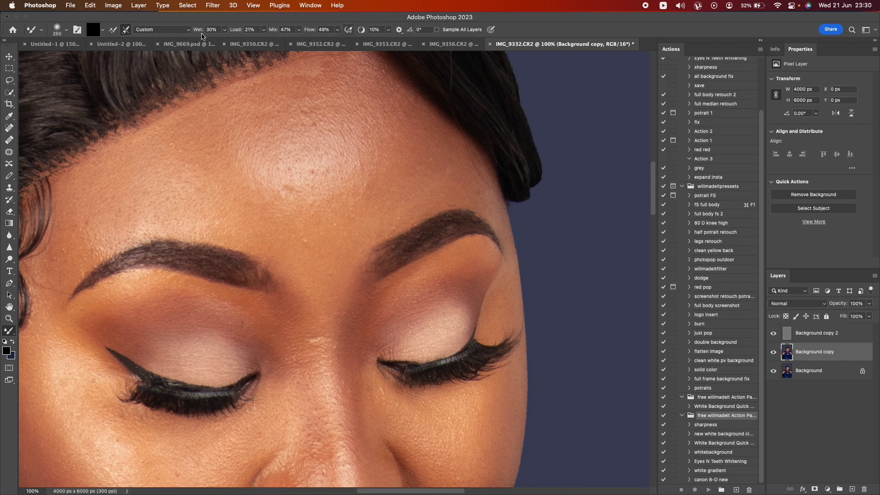
pyautogui.click(253, 96)
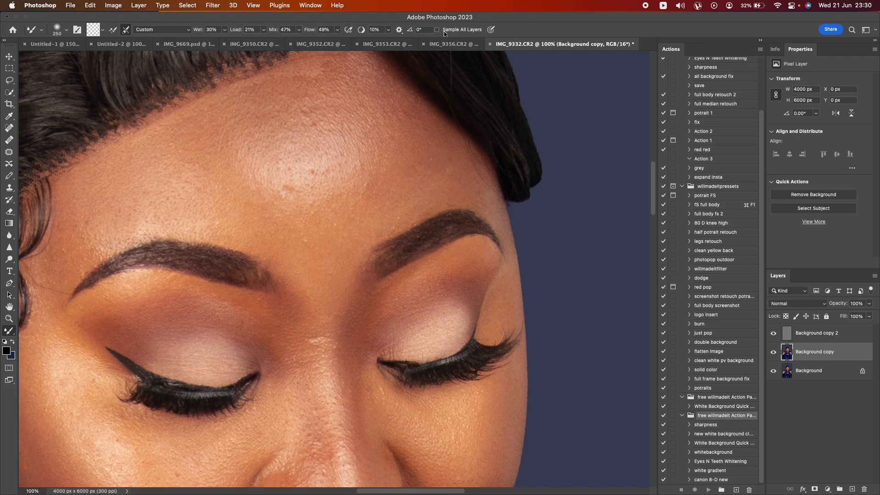
# Smooth the highlight at the centre of the forehead with a 400 px Mixer Brush and compare by toggling Background copy's visibility
pyautogui.scroll(2, 260, 87)
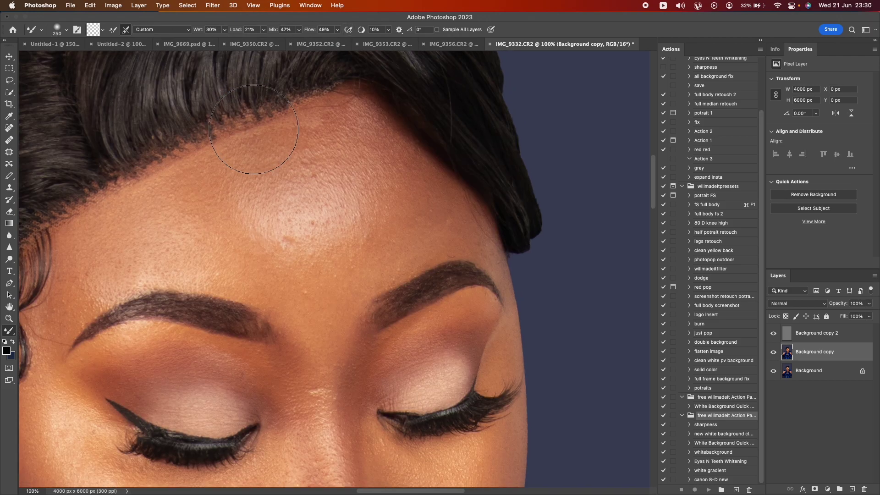
pyautogui.press(']')
pyautogui.press(']')
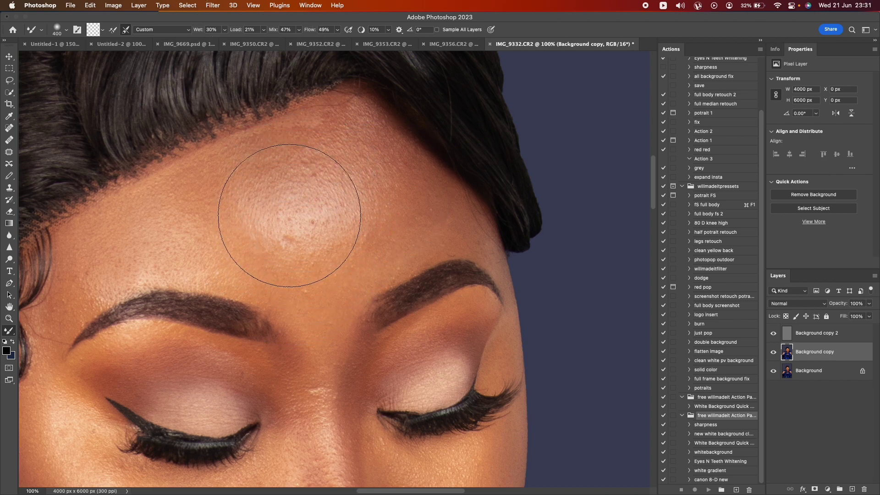
pyautogui.press(']')
pyautogui.press('[')
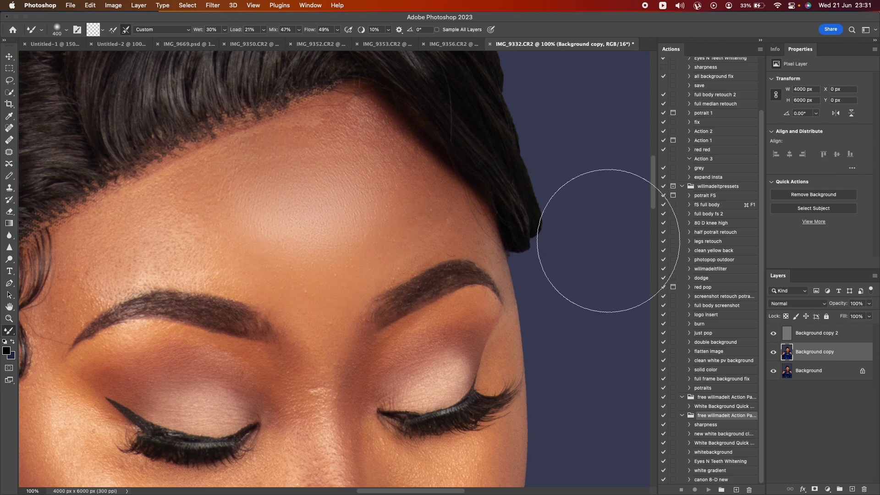
pyautogui.click(774, 353)
pyautogui.click(774, 352)
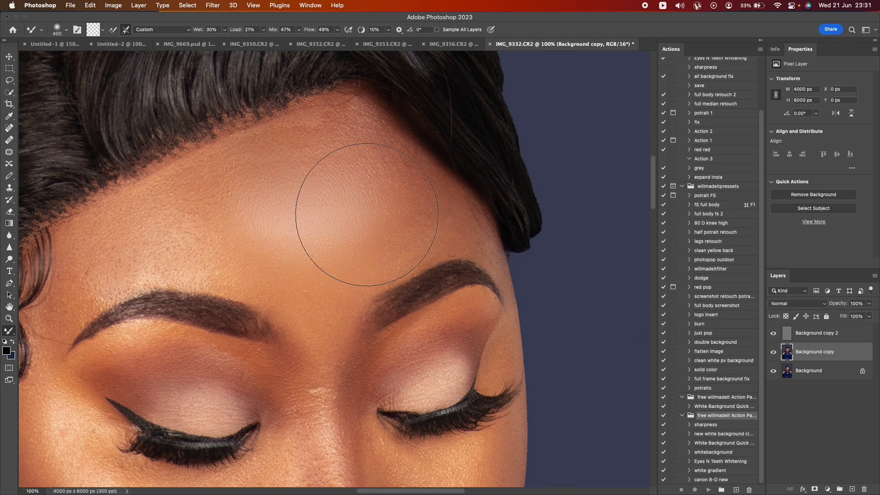
# Try to blend the outer forehead beside the hair with a 250 px Mixer Brush and undo the stroke that spills over the hair
pyautogui.scroll(-3, 281, 180)
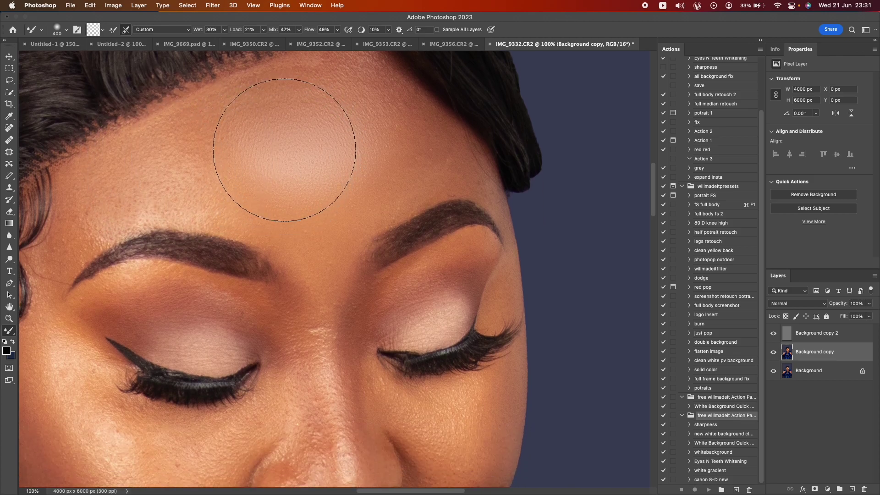
pyautogui.scroll(5, 286, 183)
pyautogui.scroll(-2, 293, 220)
pyautogui.press('[')
pyautogui.press('[')
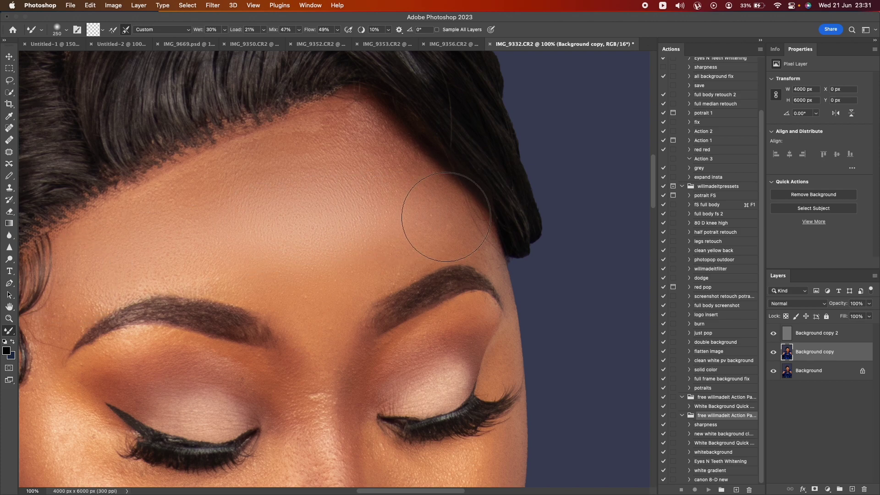
pyautogui.moveTo(442, 217); pyautogui.dragTo(578, 172)
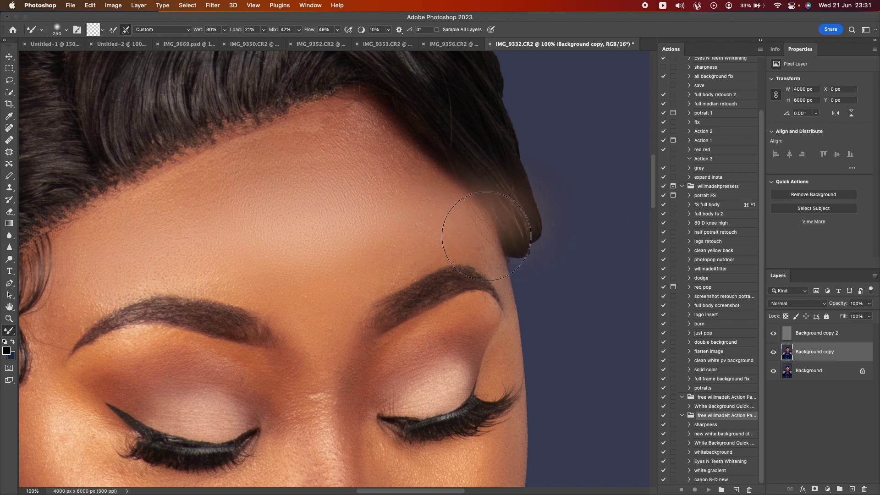
pyautogui.press('super+z')
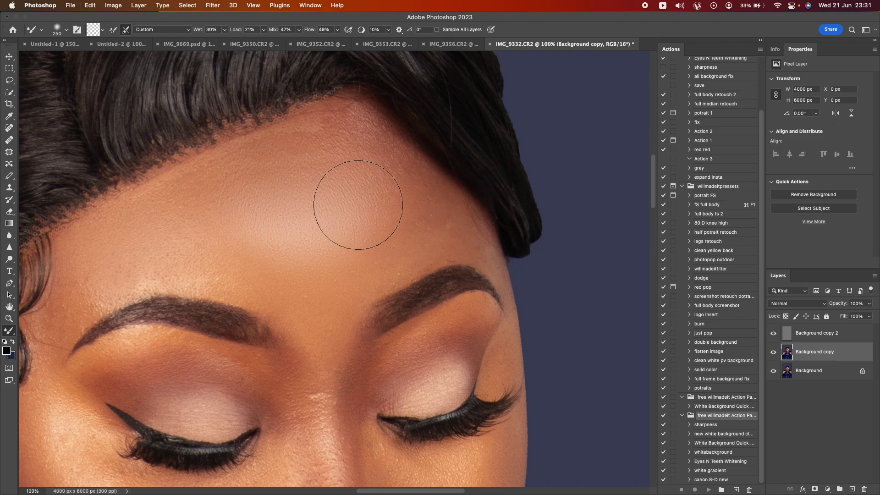
# Toggle the tone layer for comparison and blend the left side of the forehead with a 250 px Mixer Brush
pyautogui.press('super+comma')
pyautogui.press('super+comma')
pyautogui.press(']')
pyautogui.press(']')
pyautogui.press(']')
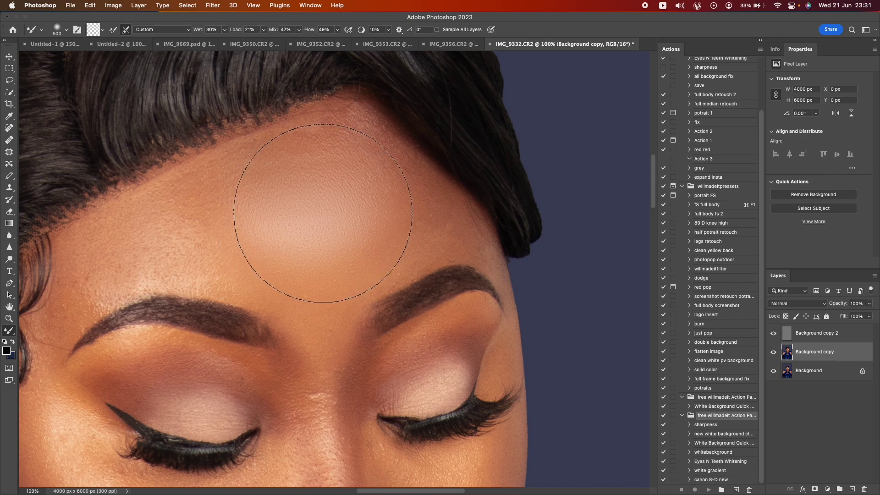
pyautogui.press('[')
pyautogui.press('[')
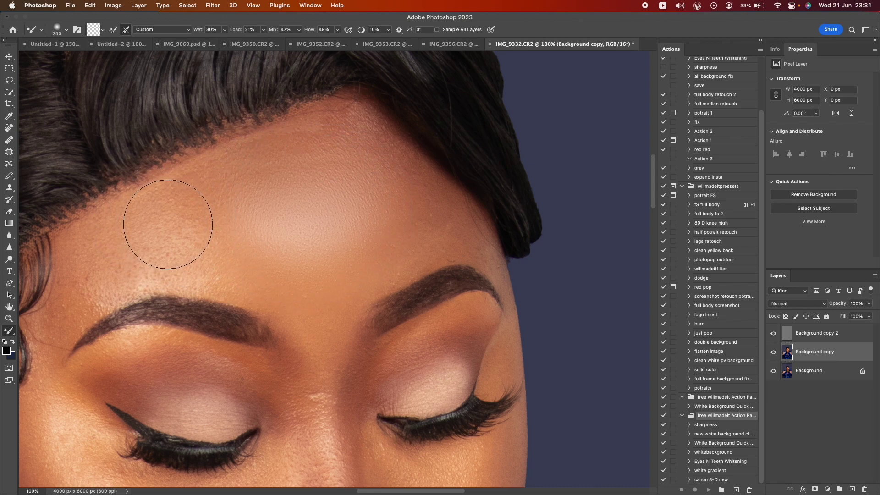
pyautogui.moveTo(174, 231)
pyautogui.mouseDown()
pyautogui.moveTo(206, 220)
pyautogui.moveTo(191, 224)
pyautogui.moveTo(245, 236)
pyautogui.moveTo(201, 227)
pyautogui.mouseUp()
# Blend the right side of the forehead, the skin below the hairline and the left temple with a 200 px Mixer Brush
pyautogui.press('[')
pyautogui.moveTo(448, 218)
pyautogui.mouseDown()
pyautogui.moveTo(436, 206)
pyautogui.moveTo(423, 211)
pyautogui.moveTo(450, 220)
pyautogui.moveTo(425, 216)
pyautogui.mouseUp()
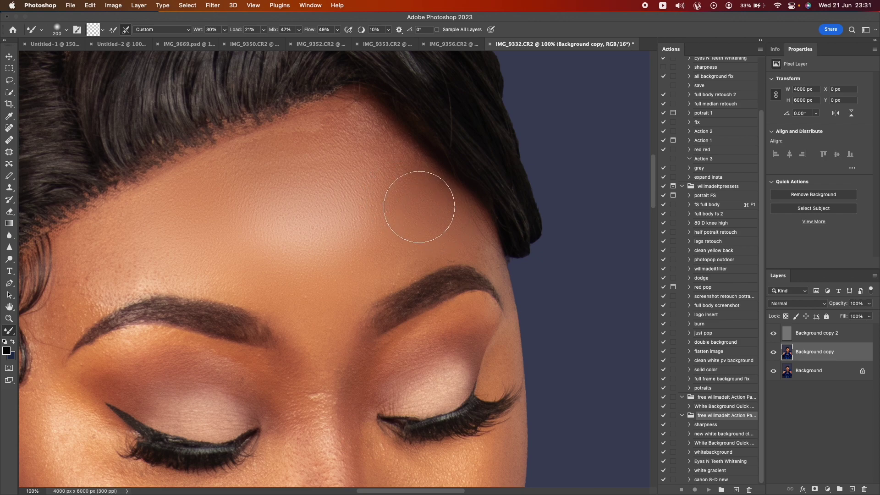
pyautogui.moveTo(334, 118)
pyautogui.mouseDown()
pyautogui.moveTo(315, 122)
pyautogui.moveTo(310, 143)
pyautogui.moveTo(397, 148)
pyautogui.mouseUp()
pyautogui.scroll(-5, 398, 148)
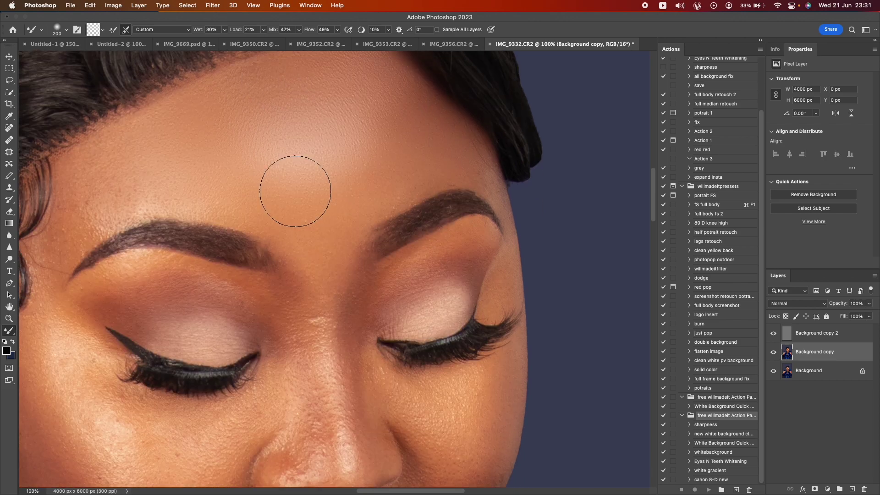
pyautogui.scroll(4, 153, 153)
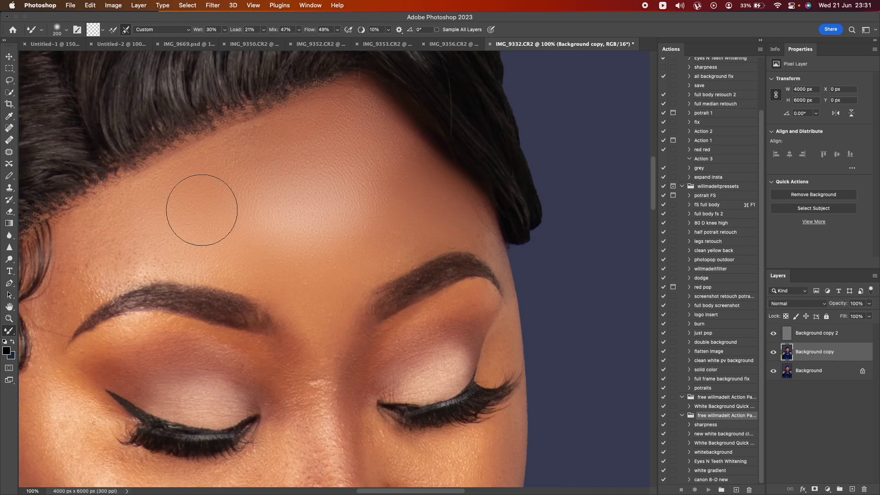
pyautogui.scroll(-2, 138, 229)
pyautogui.moveTo(91, 217)
pyautogui.mouseDown()
pyautogui.moveTo(82, 180)
pyautogui.moveTo(92, 223)
pyautogui.moveTo(130, 223)
pyautogui.moveTo(157, 157)
pyautogui.mouseUp()
# Examine the retouched forehead, the area between the eyebrows and the nose for remaining uneven tones
pyautogui.scroll(-3, 293, 253)
pyautogui.scroll(-4, 293, 252)
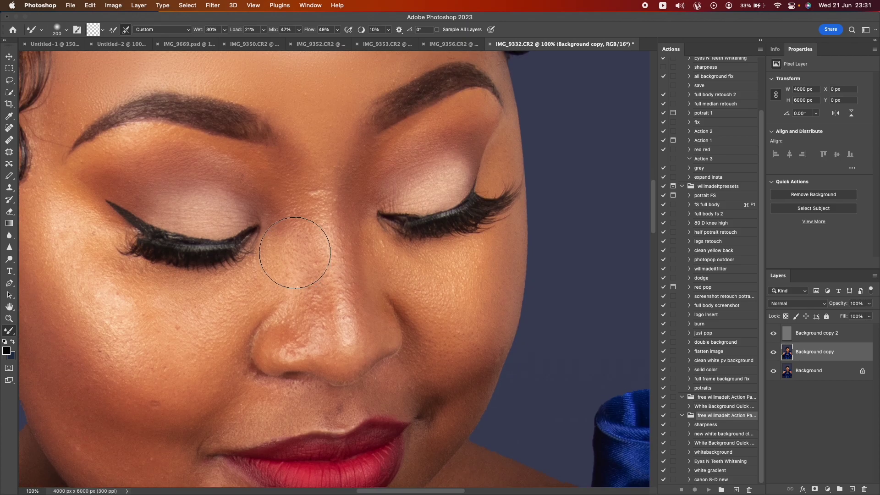
pyautogui.scroll(3, 324, 215)
pyautogui.scroll(-3, 326, 231)
pyautogui.scroll(3, 330, 220)
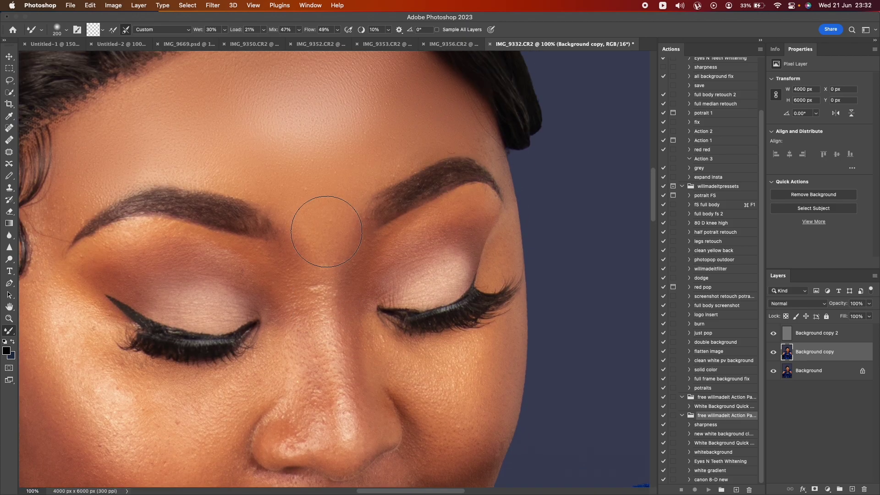
pyautogui.scroll(-3, 334, 216)
pyautogui.scroll(3, 315, 245)
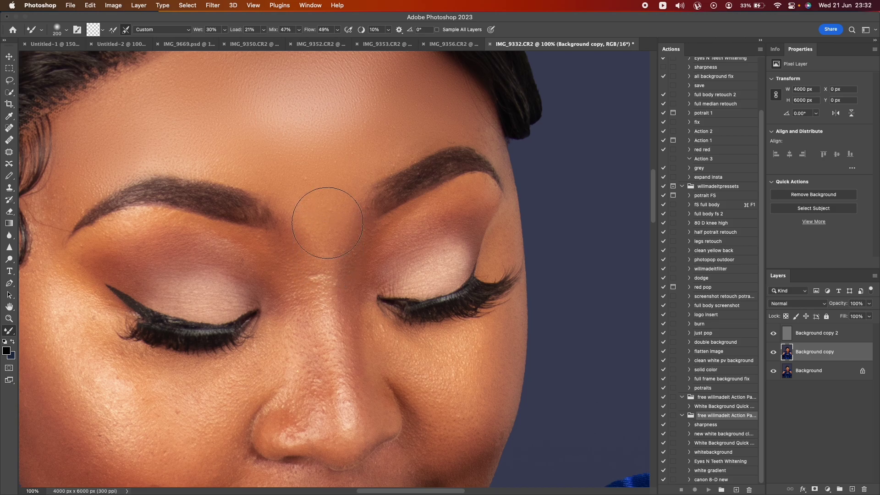
pyautogui.scroll(3, 328, 224)
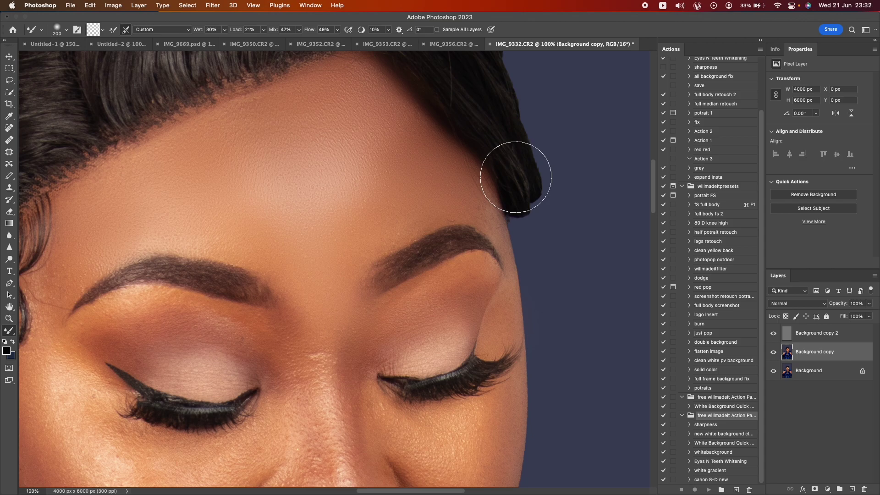
pyautogui.scroll(-3, 363, 293)
pyautogui.scroll(-3, 362, 293)
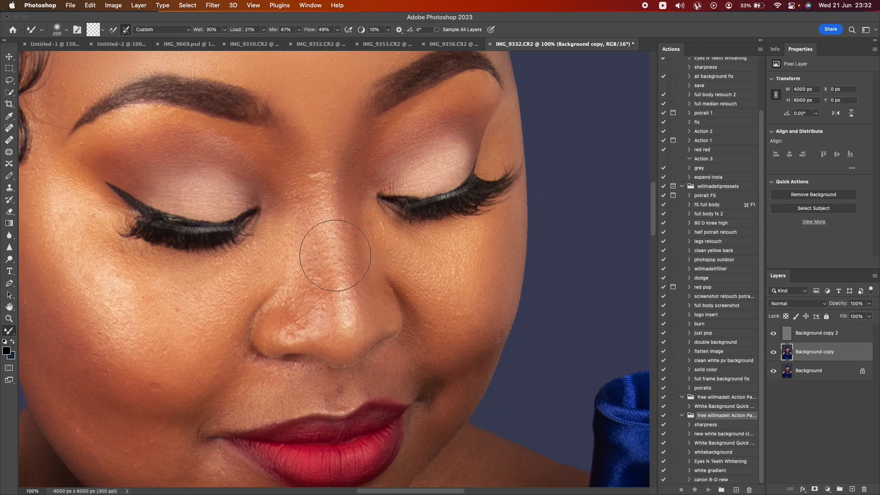
# Blend the skin between the eyebrows and along the bridge of the nose with the 200 px Mixer Brush
pyautogui.scroll(2, 316, 229)
pyautogui.moveTo(318, 200); pyautogui.dragTo(318, 150)
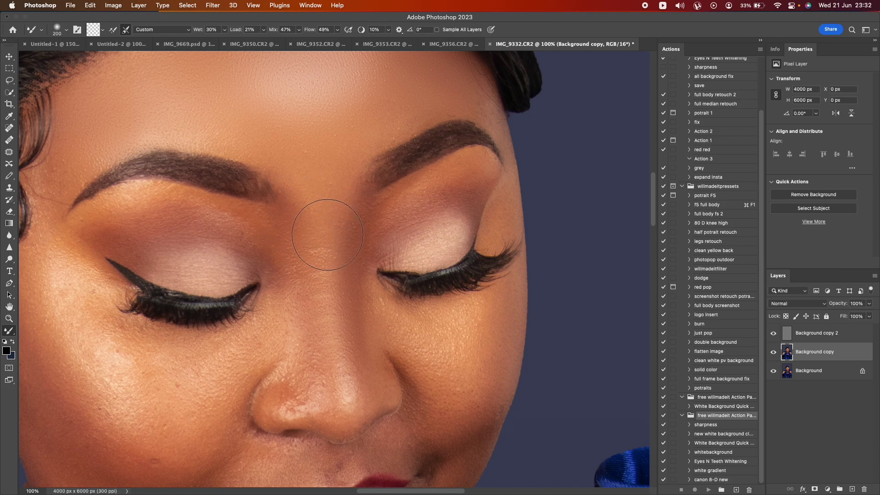
pyautogui.scroll(-3, 339, 235)
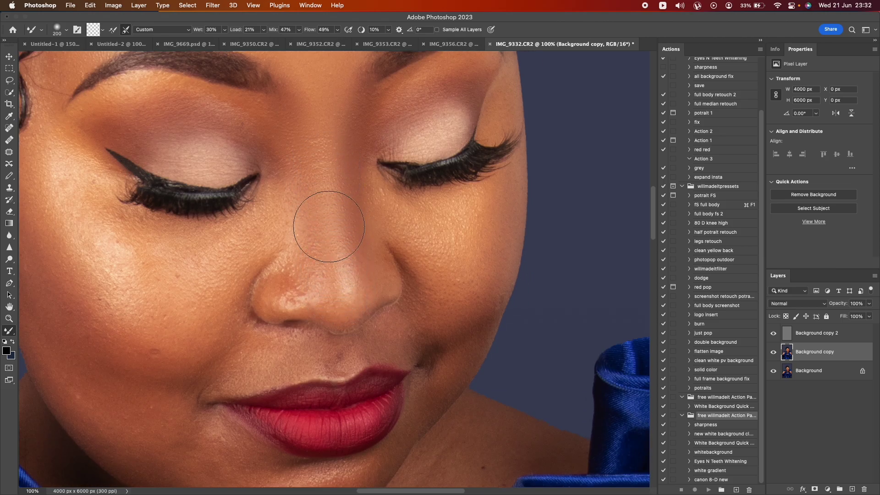
# Reduce the Mixer Brush to 100 px and smooth the tip and sides of the nose up to the inner eye corners
pyautogui.scroll(-1, 321, 240)
pyautogui.press('[')
pyautogui.press('[')
pyautogui.press('[')
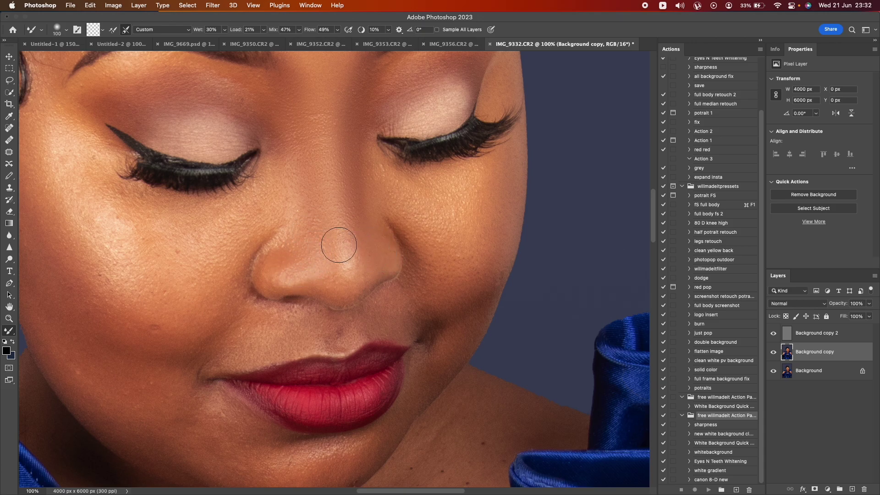
pyautogui.moveTo(276, 165)
pyautogui.mouseDown()
pyautogui.moveTo(247, 219)
pyautogui.moveTo(228, 231)
pyautogui.moveTo(270, 180)
pyautogui.moveTo(246, 231)
pyautogui.moveTo(283, 170)
pyautogui.moveTo(234, 235)
pyautogui.moveTo(277, 186)
pyautogui.moveTo(240, 232)
pyautogui.moveTo(373, 203)
pyautogui.mouseUp()
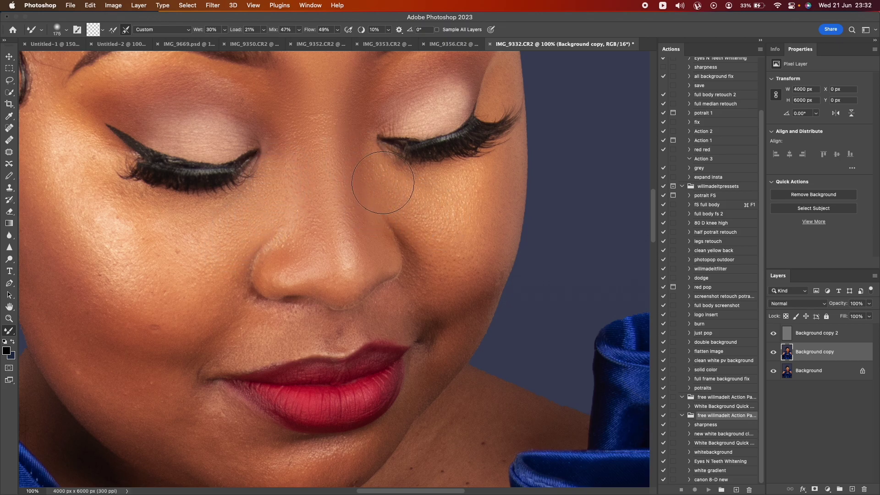
# Examine the forehead, eye area, nose and left cheek for the transitions between highlights and shadows
pyautogui.scroll(5, 435, 206)
pyautogui.scroll(1, 349, 171)
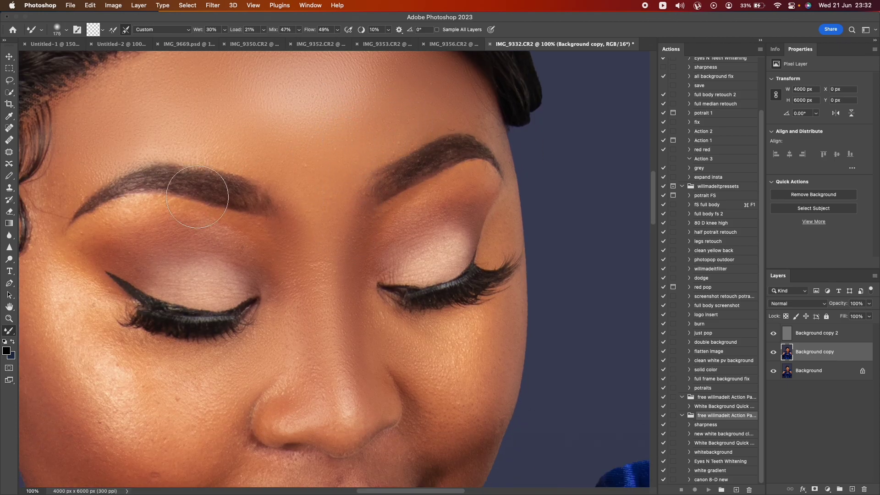
pyautogui.scroll(-1, 204, 197)
pyautogui.scroll(3, 321, 138)
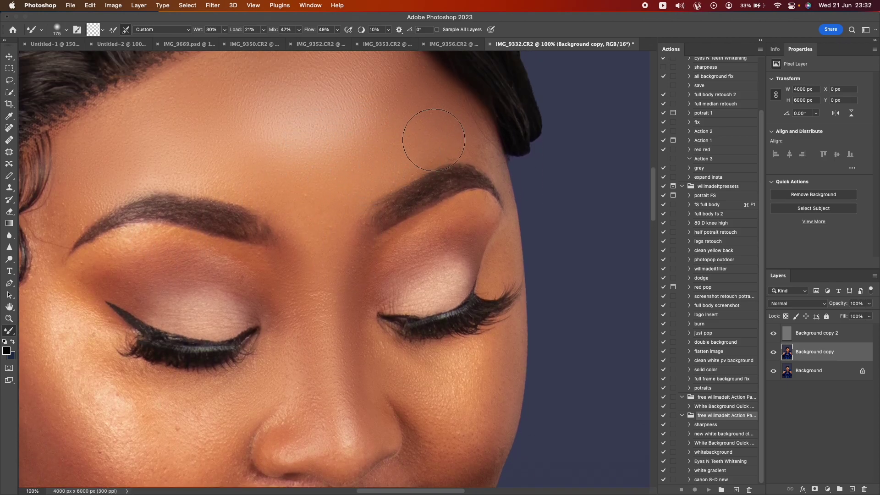
pyautogui.scroll(-5, 285, 206)
pyautogui.hscroll(-3, 216, 173)
pyautogui.hscroll(-2, 219, 190)
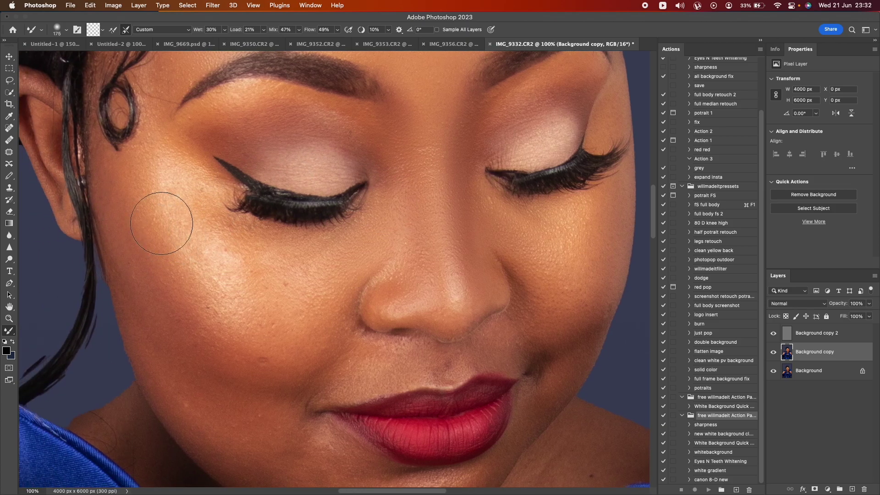
pyautogui.scroll(-4, 167, 216)
pyautogui.scroll(4, 124, 196)
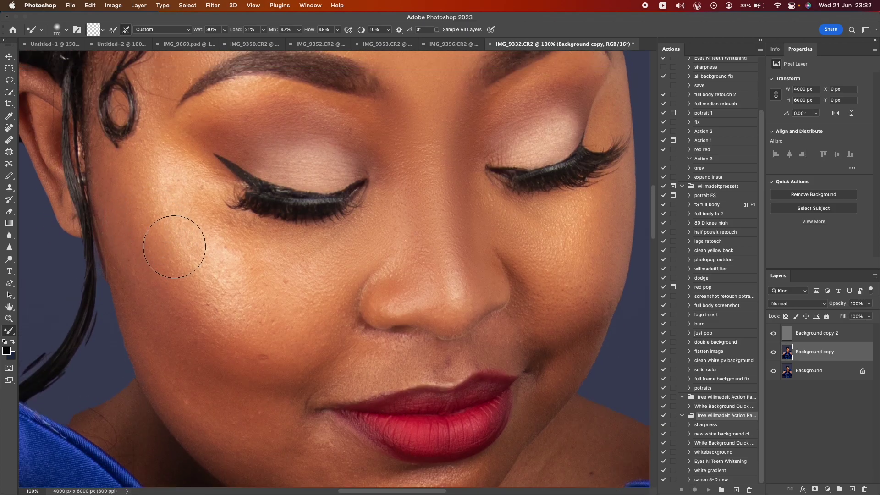
pyautogui.scroll(5, 211, 278)
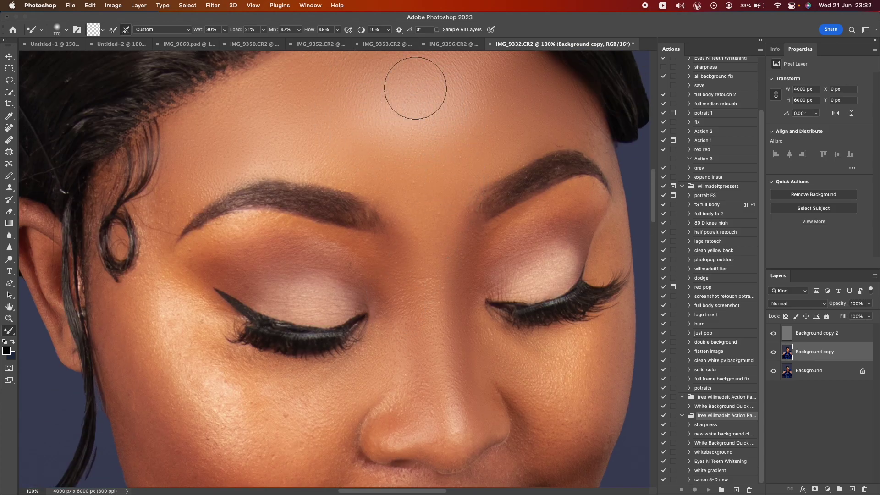
# Enlarge the Mixer Brush to 300–400 px and smooth the highlight and shadow transition on the left cheek
pyautogui.scroll(-6, 255, 305)
pyautogui.press(']')
pyautogui.press(']')
pyautogui.press(']')
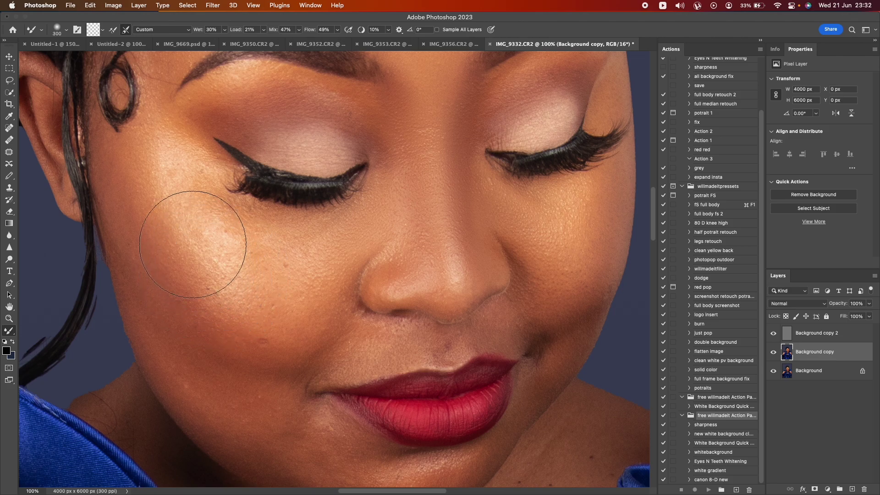
pyautogui.press(']')
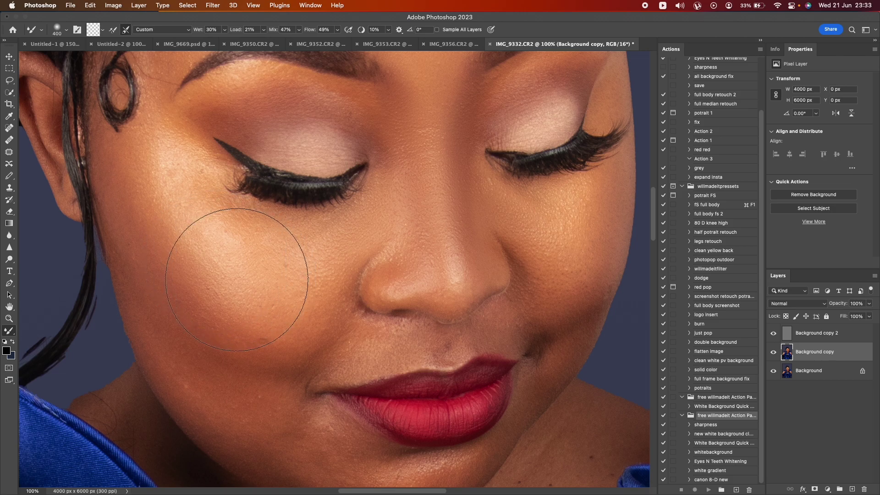
pyautogui.press('[')
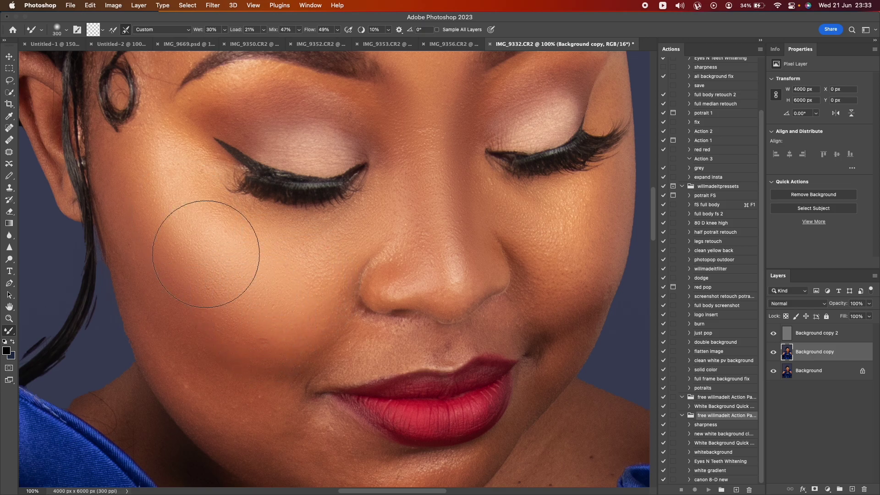
# Examine the whole portrait for the balance of the smoothed left cheek against the rest of the face
pyautogui.press('super+minus')
pyautogui.press('super+minus')
pyautogui.press('super+minus')
pyautogui.press('super+minus')
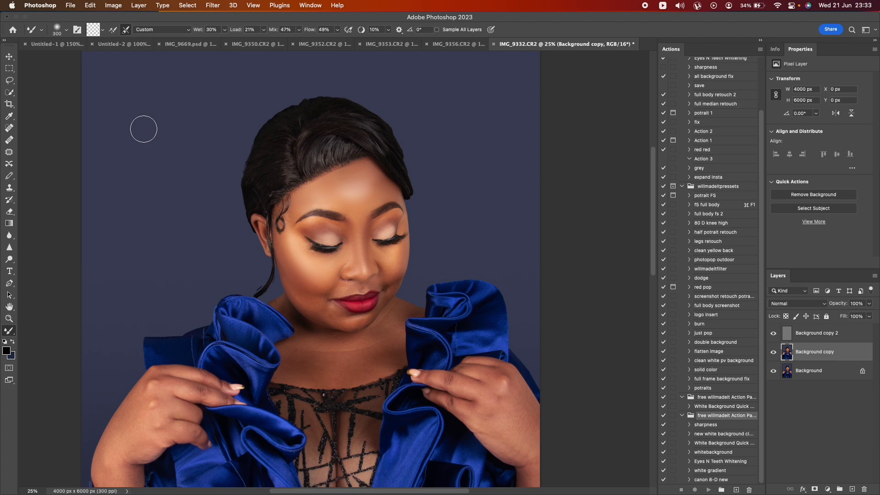
pyautogui.press('super+plus')
pyautogui.press('super+plus')
pyautogui.press('super+plus')
pyautogui.press('super+plus')
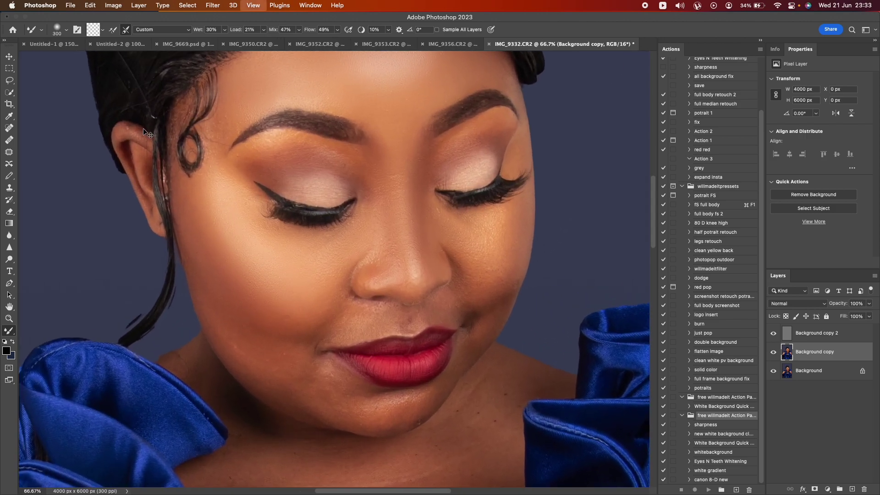
# Blend the lower left cheek towards the jawline with the Mixer Brush at 250 px
pyautogui.scroll(-3, 143, 128)
pyautogui.press('[')
pyautogui.press('[')
pyautogui.press('[')
pyautogui.scroll(-4, 247, 206)
pyautogui.press(']')
pyautogui.press(']')
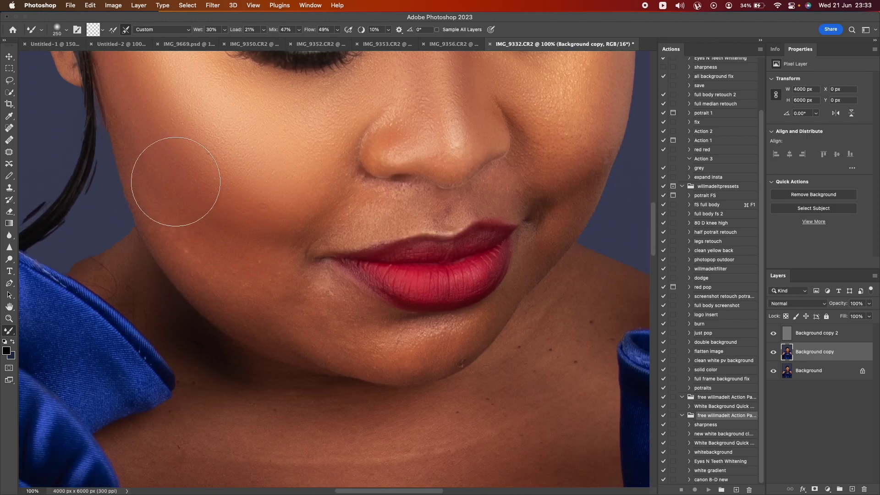
# Reduce the Mixer Brush to 200 px and even out the skin from the left jaw to the corner of the mouth
pyautogui.press('[')
pyautogui.press('[')
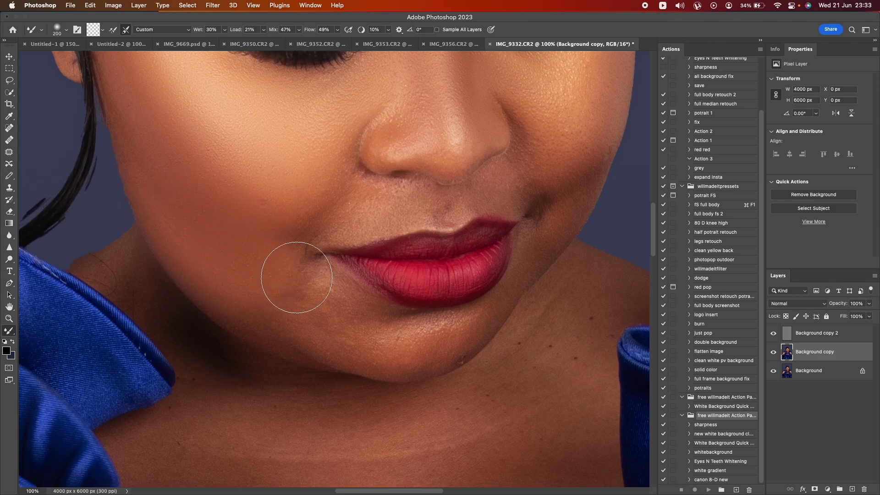
pyautogui.scroll(-2, 293, 271)
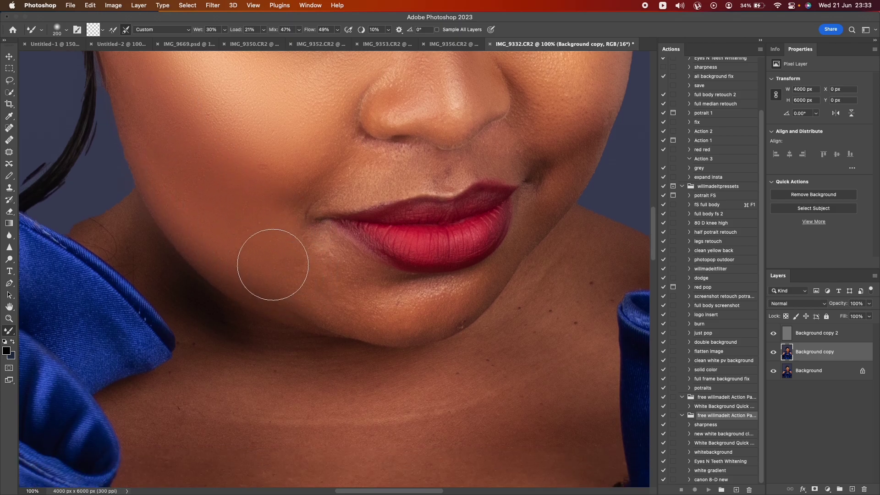
pyautogui.scroll(-2, 289, 267)
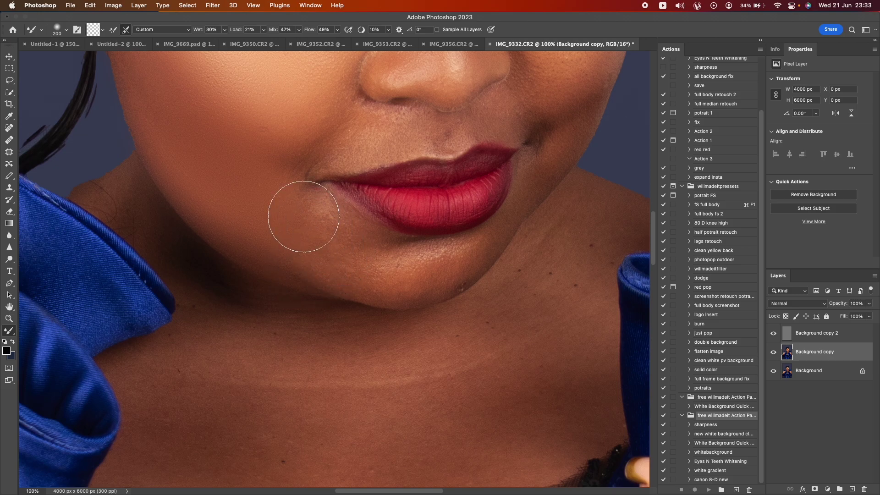
pyautogui.scroll(6, 155, 185)
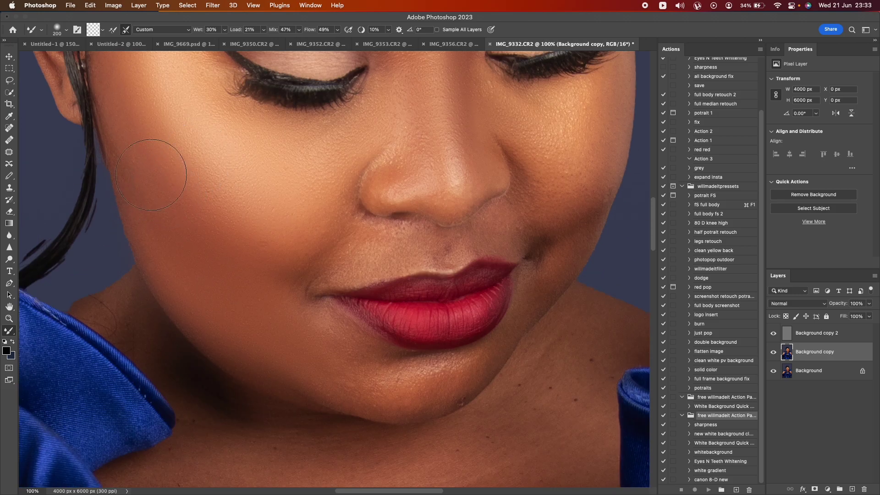
pyautogui.scroll(-4, 202, 183)
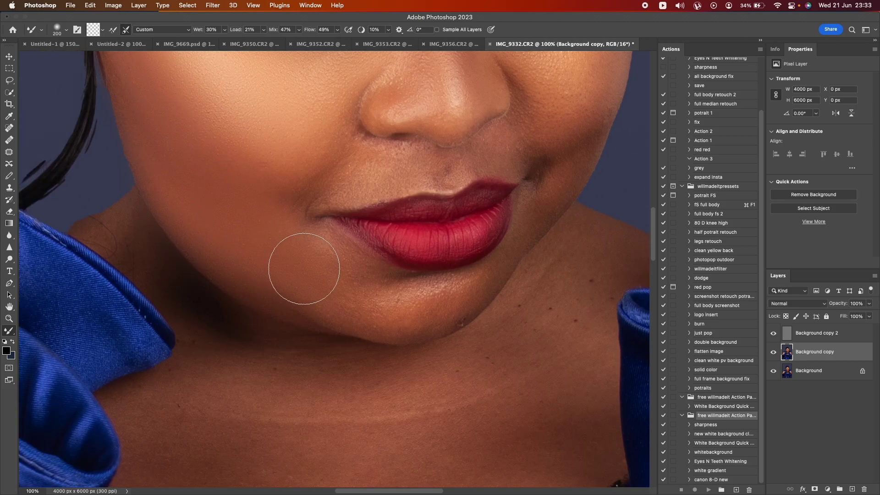
pyautogui.scroll(9, 316, 258)
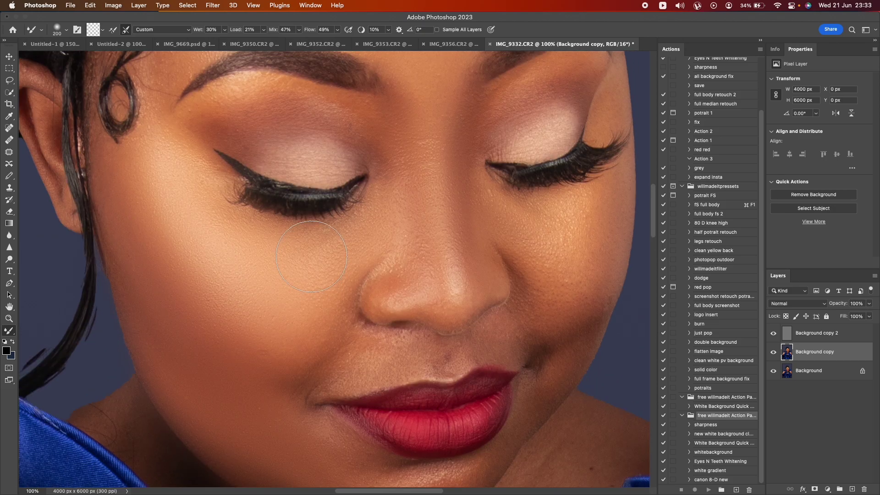
# Reduce the Mixer Brush to 150 px and soften the smile fold between the left nostril and the mouth corner
pyautogui.press('[')
pyautogui.press('[')
pyautogui.scroll(-3, 321, 301)
pyautogui.moveTo(298, 332); pyautogui.dragTo(309, 310)
pyautogui.press('[')
pyautogui.press('[')
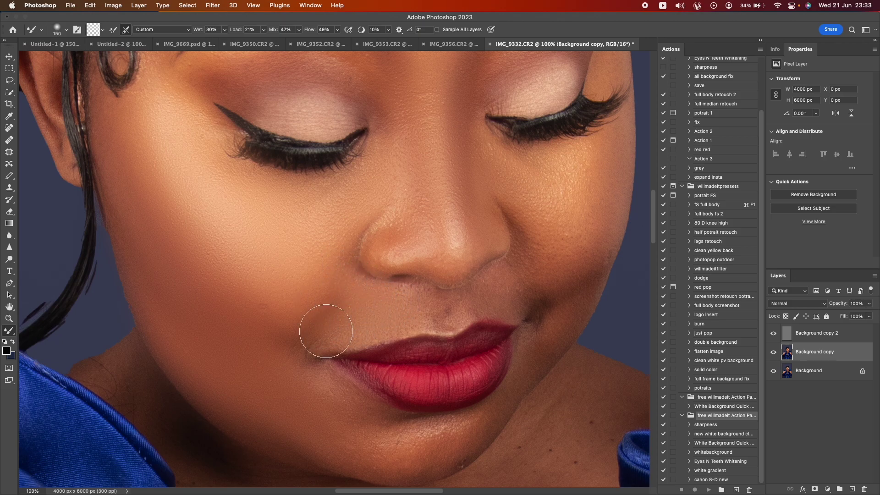
# Smooth the skin below the left mouth corner and along the chin with the 175 px Mixer Brush
pyautogui.scroll(-6, 321, 349)
pyautogui.press(']')
pyautogui.press(']')
pyautogui.press(']')
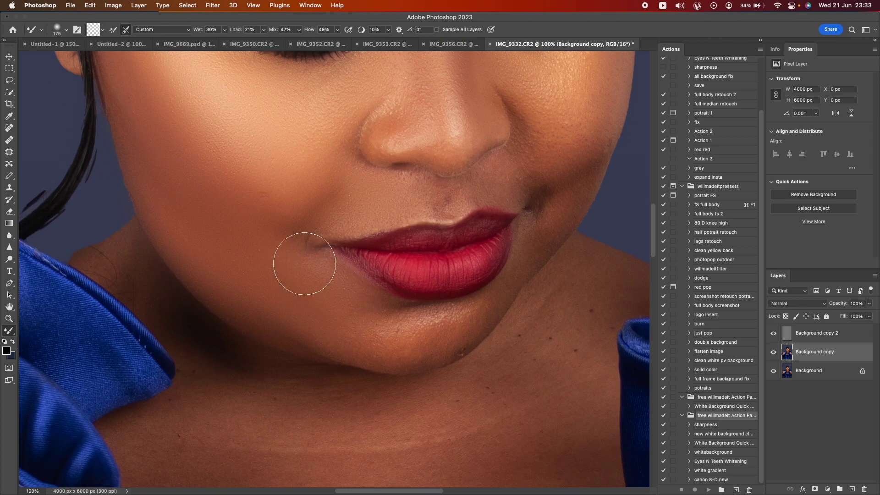
pyautogui.scroll(-1, 377, 328)
pyautogui.press('[')
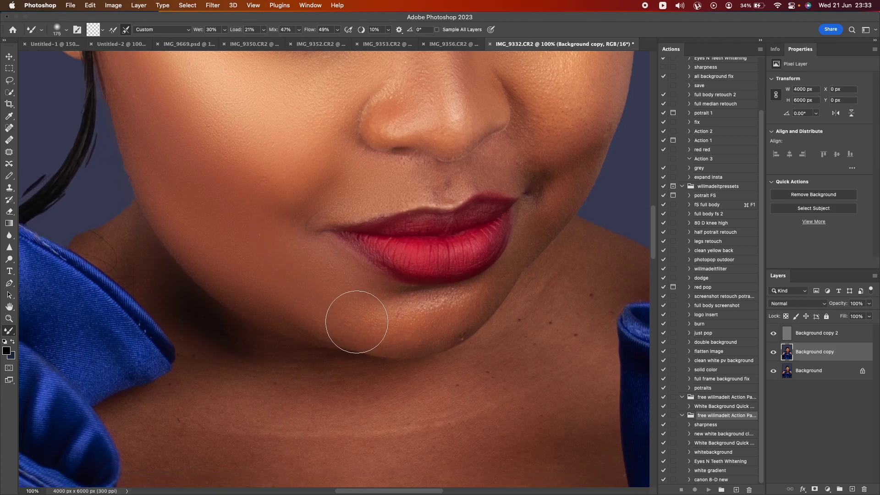
# Blend the chin highlight and the skin above the upper lip, reducing the Mixer Brush to 100 px
pyautogui.press(']')
pyautogui.press('[')
pyautogui.press('[')
pyautogui.scroll(5, 371, 312)
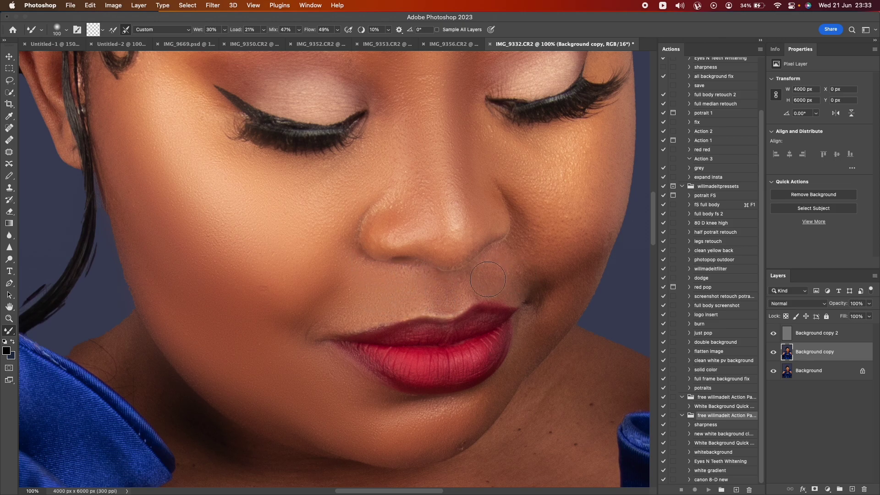
pyautogui.scroll(-5, 479, 284)
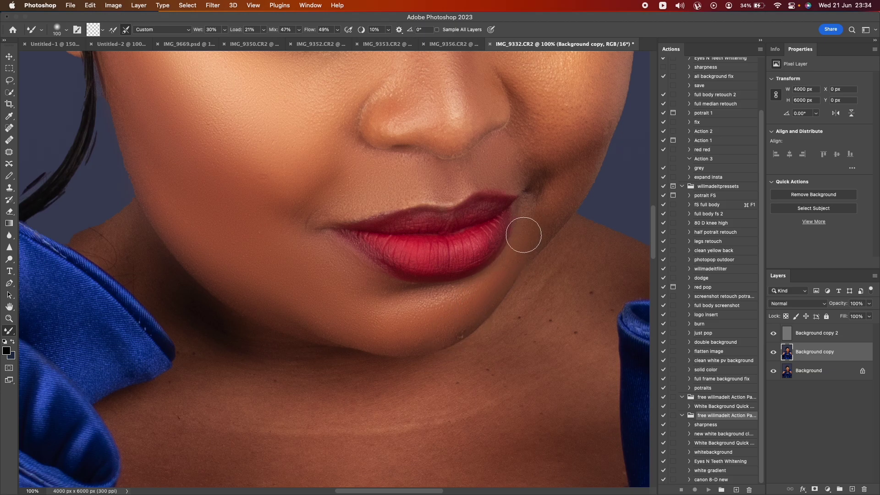
# Enlarge the Mixer Brush to 150 px and smooth the highlight on the right cheek below the eye
pyautogui.scroll(6, 534, 207)
pyautogui.hscroll(5, 532, 218)
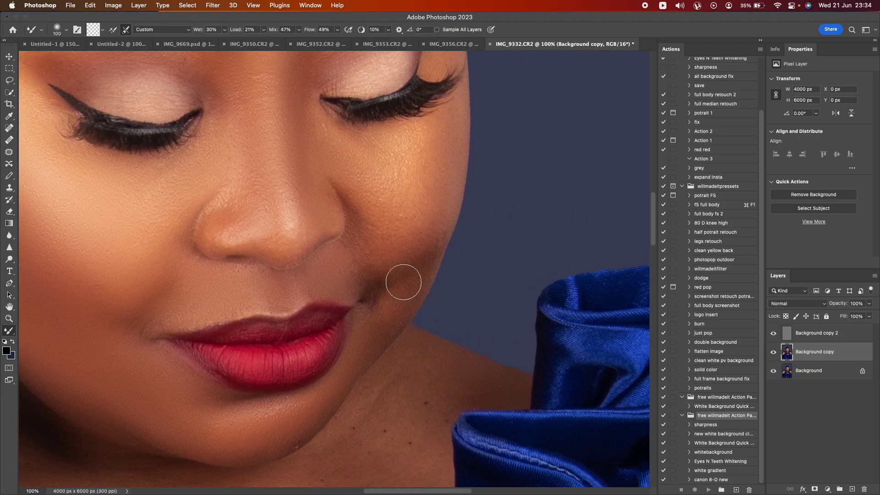
pyautogui.scroll(3, 404, 281)
pyautogui.press(']')
pyautogui.press(']')
pyautogui.press(']')
pyautogui.press(']')
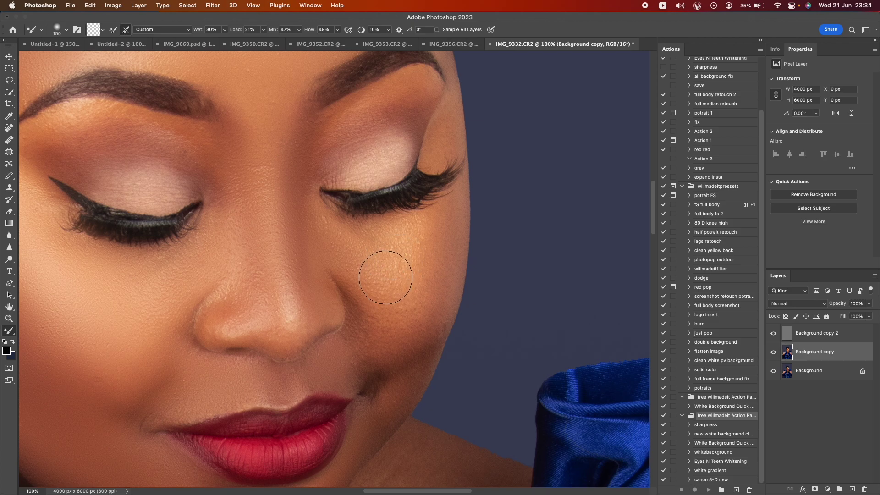
pyautogui.moveTo(416, 269)
pyautogui.mouseDown()
pyautogui.moveTo(344, 245)
pyautogui.moveTo(442, 285)
pyautogui.moveTo(437, 259)
pyautogui.mouseUp()
# Blend the lower right cheek and its smile fold up towards the eye with a smaller Mixer Brush
pyautogui.press('[')
pyautogui.moveTo(411, 338)
pyautogui.mouseDown()
pyautogui.moveTo(397, 338)
pyautogui.moveTo(426, 337)
pyautogui.mouseUp()
pyautogui.press('[')
pyautogui.moveTo(379, 358)
pyautogui.mouseDown()
pyautogui.moveTo(367, 350)
pyautogui.moveTo(391, 359)
pyautogui.moveTo(379, 366)
pyautogui.moveTo(430, 297)
pyautogui.moveTo(444, 239)
pyautogui.moveTo(404, 246)
pyautogui.mouseUp()
# Blend the skin around the nose bridge and inner eye corners with the 150 px Mixer Brush, and touch up the right side of the face
pyautogui.scroll(2, 302, 237)
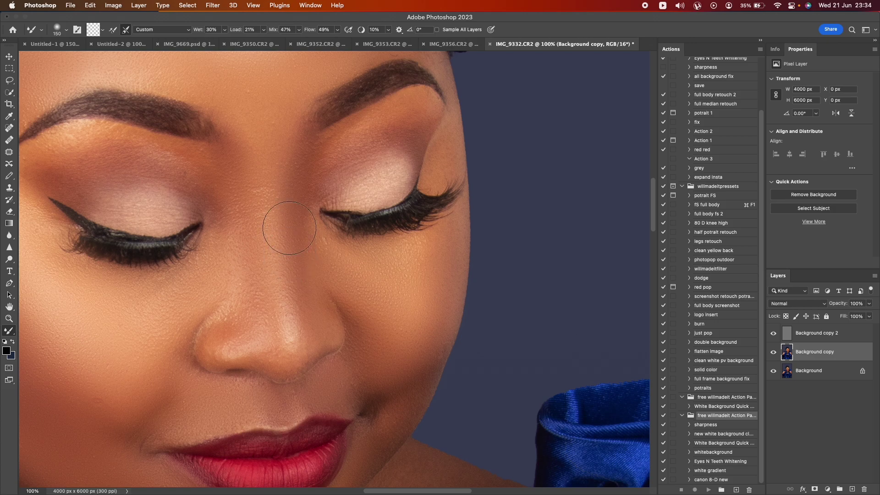
pyautogui.moveTo(202, 179)
pyautogui.mouseDown()
pyautogui.moveTo(206, 156)
pyautogui.moveTo(231, 181)
pyautogui.moveTo(233, 163)
pyautogui.moveTo(260, 226)
pyautogui.mouseUp()
pyautogui.scroll(-10, 260, 226)
pyautogui.moveTo(422, 249)
pyautogui.mouseDown()
pyautogui.moveTo(398, 262)
pyautogui.moveTo(384, 299)
pyautogui.moveTo(414, 253)
pyautogui.mouseUp()
# Refine the right outer eye area, nose tip and upper lip skin with the Mixer Brush at 80 to 100 px
pyautogui.scroll(15, 414, 254)
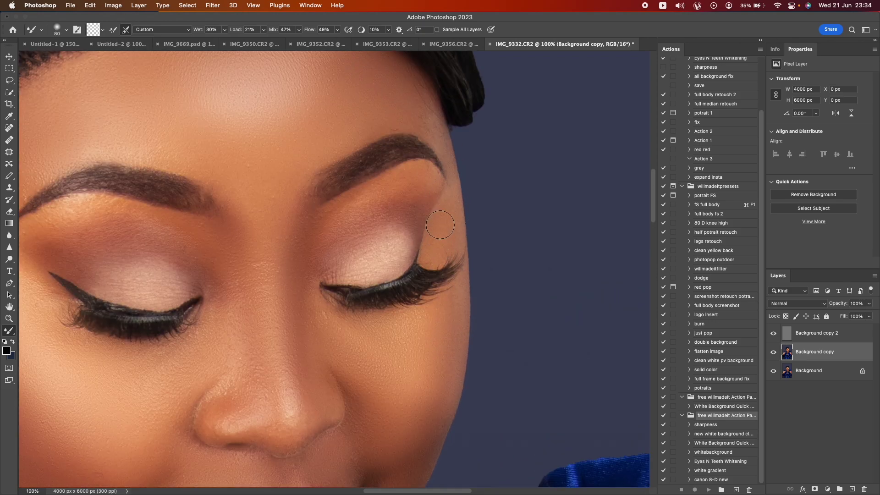
pyautogui.scroll(6, 440, 224)
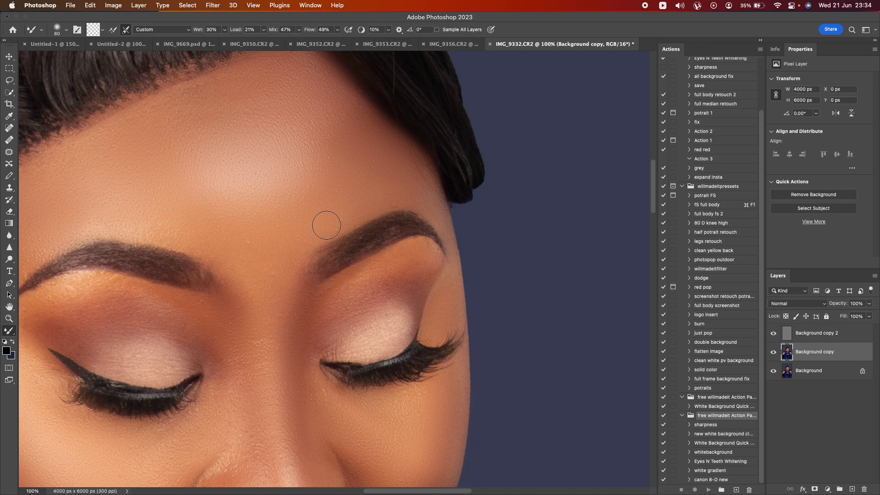
pyautogui.scroll(-20, 326, 225)
pyautogui.scroll(9, 271, 222)
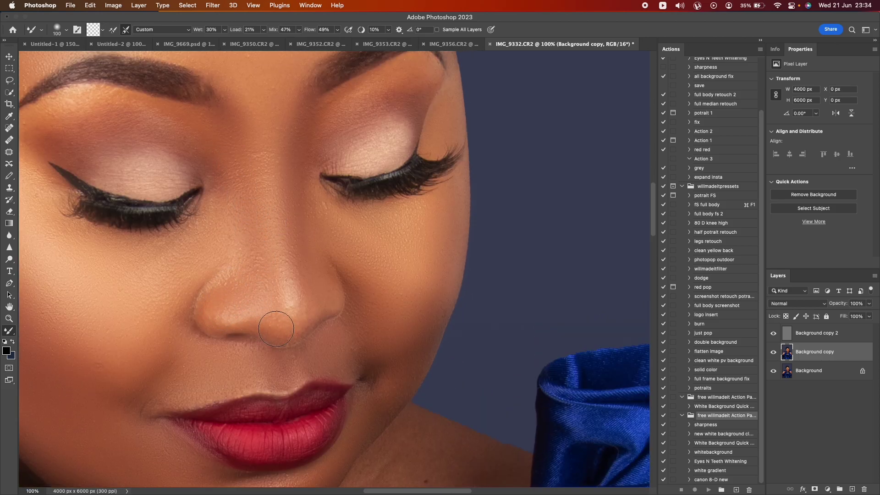
pyautogui.scroll(-6, 296, 317)
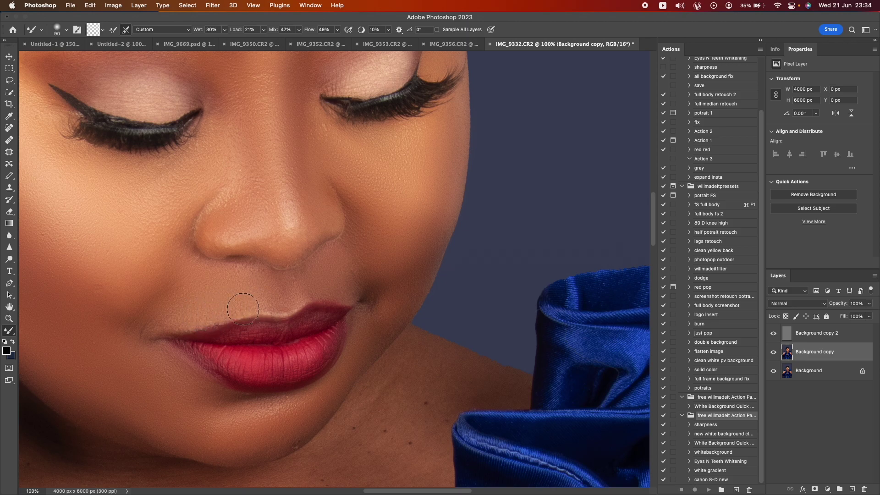
# Examine the whole face at about 67% zoom for remaining uneven tones, keeping the Mixer Brush ready
pyautogui.press('super+minus')
pyautogui.press('super+minus')
pyautogui.press('super+minus')
pyautogui.press('super+minus')
pyautogui.press('super+minus')
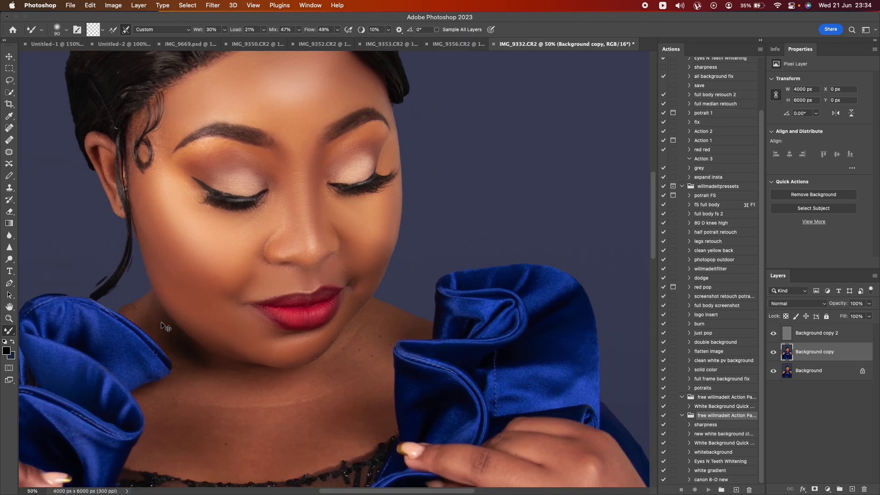
pyautogui.click(9, 318)
pyautogui.moveTo(250, 195); pyautogui.dragTo(403, 303)
pyautogui.scroll(2, 192, 298)
pyautogui.scroll(-2, 132, 273)
pyautogui.click(6, 329)
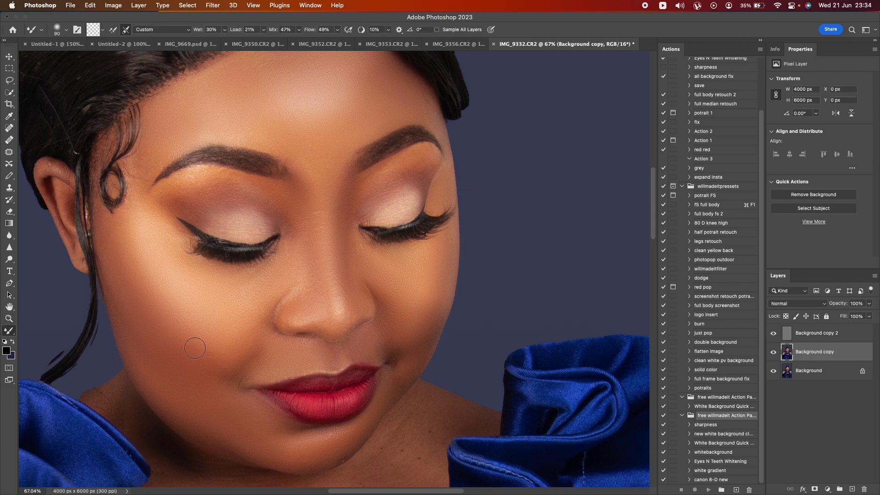
# Even out the left cheek, jaw and forehead hairline with the Mixer Brush at 150 px
pyautogui.scroll(2, 191, 337)
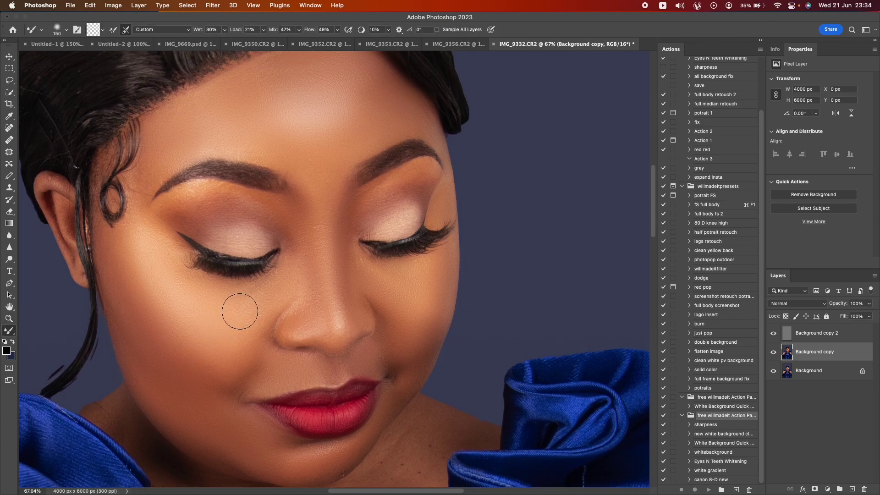
pyautogui.scroll(-2, 173, 319)
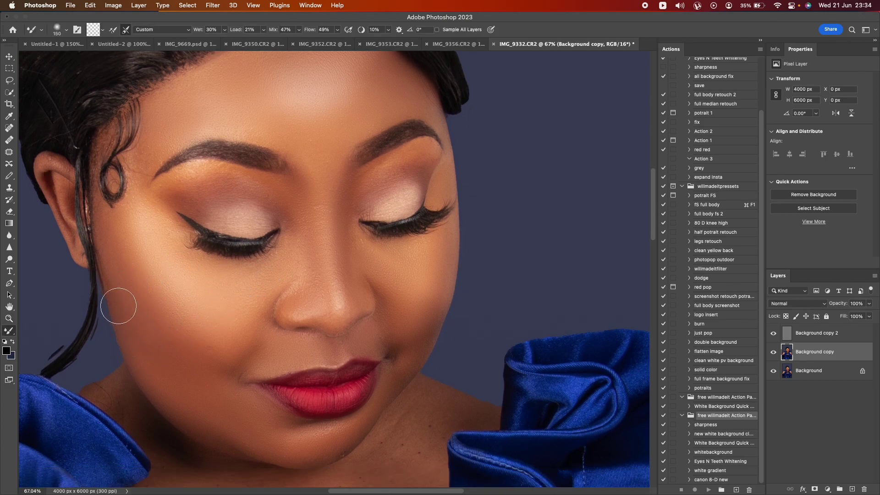
pyautogui.scroll(-2, 225, 421)
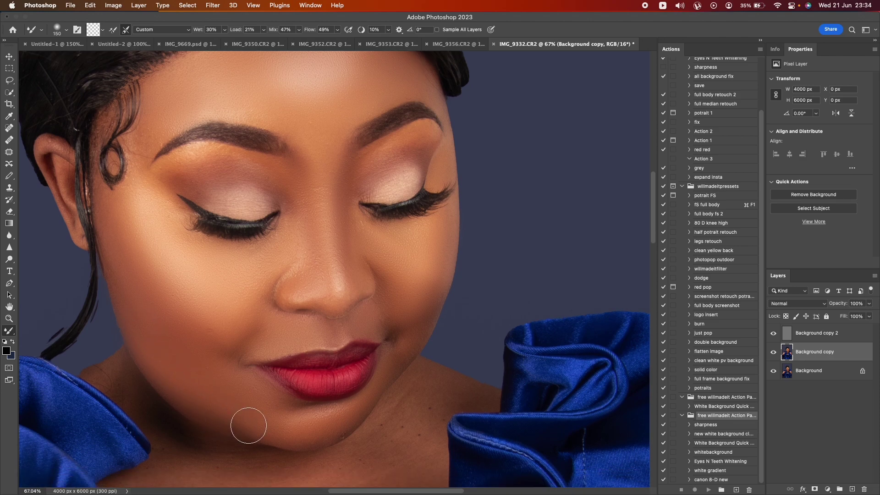
pyautogui.scroll(10, 248, 425)
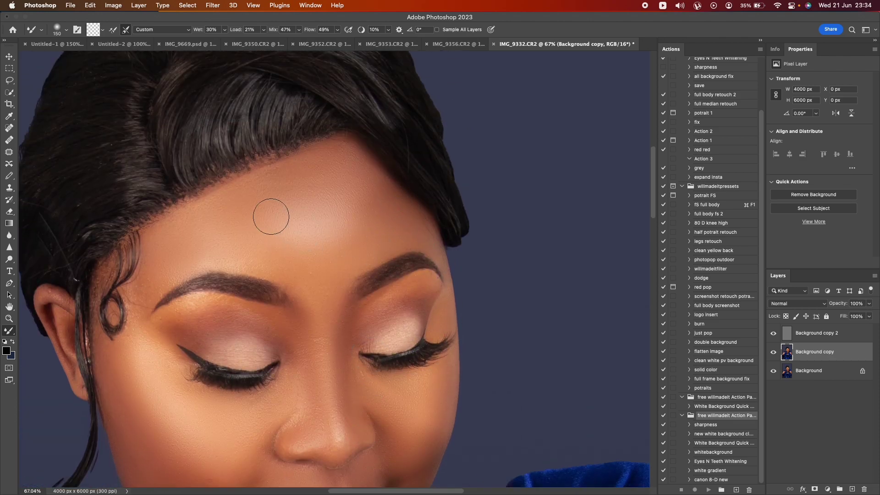
pyautogui.moveTo(223, 193)
pyautogui.mouseDown()
pyautogui.moveTo(219, 170)
pyautogui.moveTo(179, 181)
pyautogui.moveTo(207, 213)
pyautogui.moveTo(203, 226)
pyautogui.moveTo(168, 231)
pyautogui.moveTo(138, 210)
pyautogui.moveTo(179, 193)
pyautogui.mouseUp()
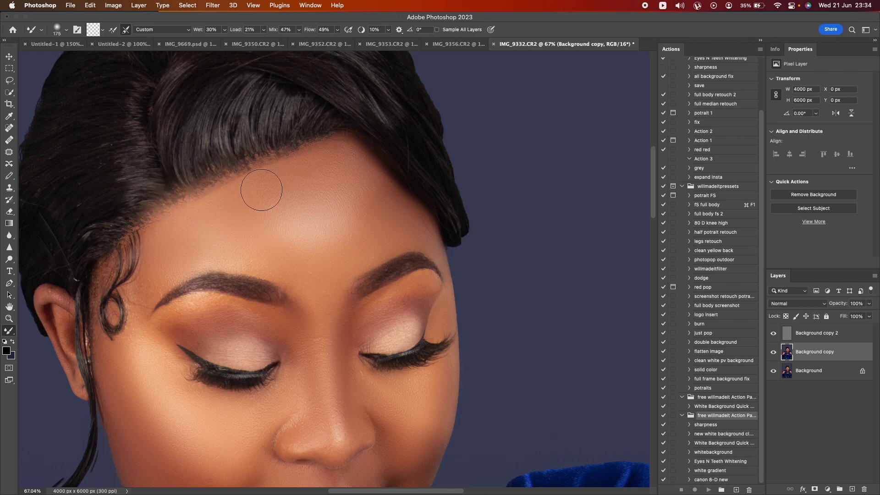
# Blend the forehead and left temple beside the eyebrow with the Mixer Brush, finishing at 150 px
pyautogui.scroll(-10, 147, 265)
pyautogui.scroll(7, 206, 265)
pyautogui.press(']')
pyautogui.press(']')
pyautogui.press('[')
pyautogui.press('[')
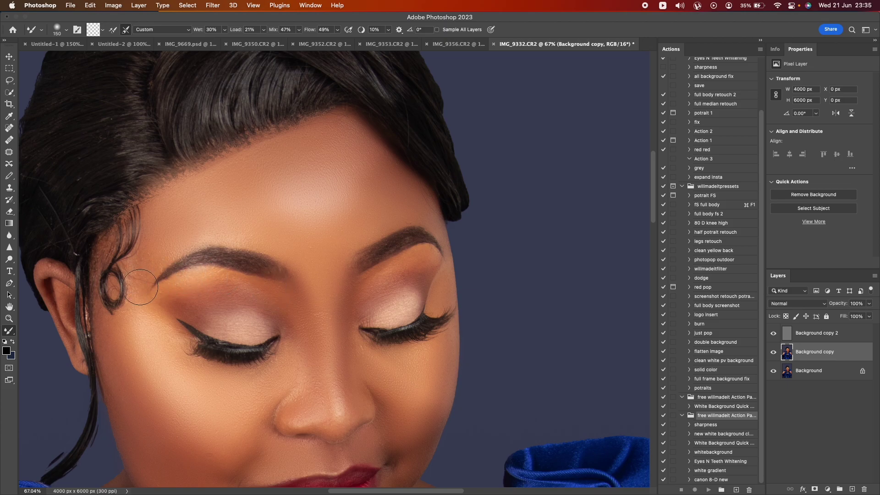
# Touch up the nose with the 150 px Mixer Brush and the skin beside the left nostril at 90 px
pyautogui.scroll(-5, 129, 316)
pyautogui.scroll(5, 210, 338)
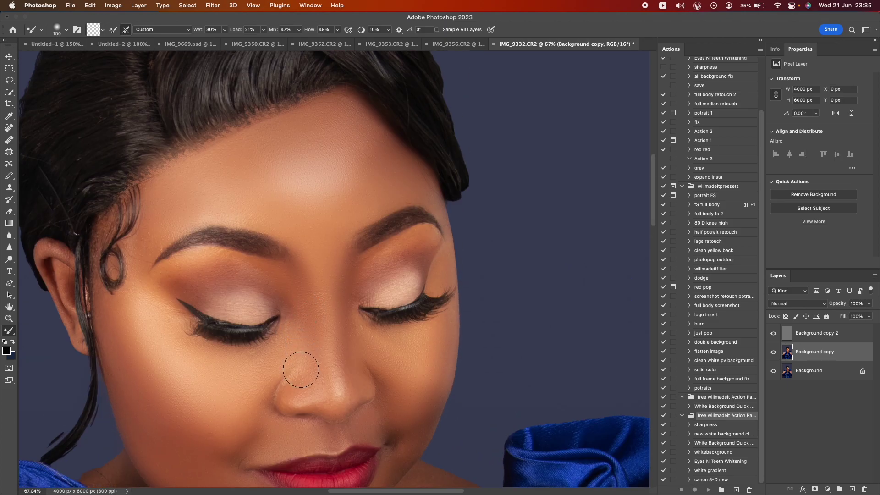
pyautogui.scroll(-2, 323, 353)
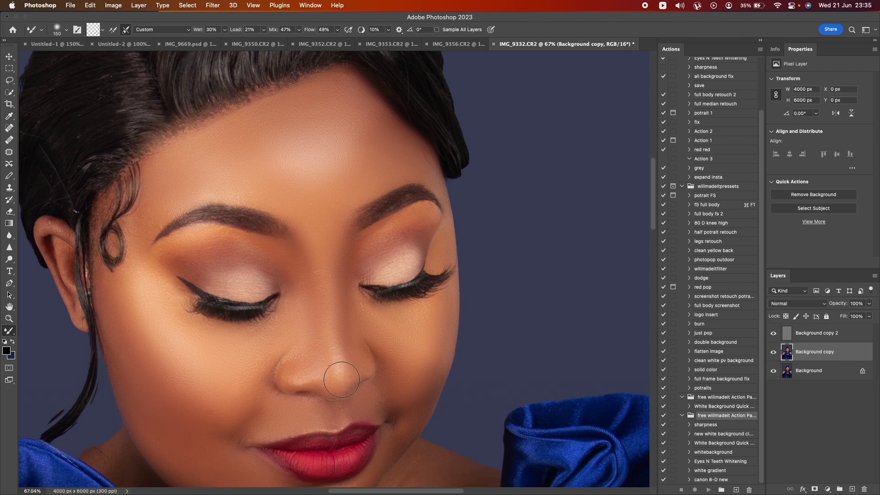
pyautogui.scroll(-7, 323, 380)
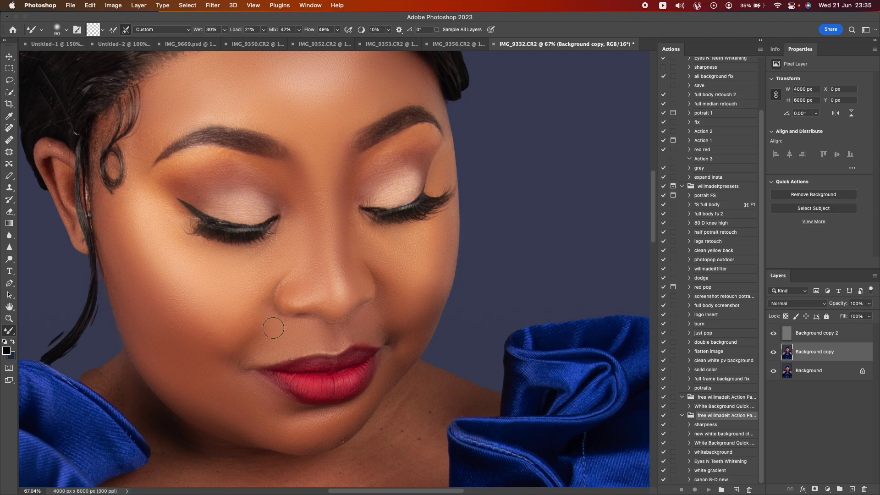
# Smooth the upper chest below the neck with the Mixer Brush at 400 px, finishing at 175 px
pyautogui.scroll(-20, 273, 328)
pyautogui.scroll(8, 187, 240)
pyautogui.press(']')
pyautogui.press(']')
pyautogui.press(']')
pyautogui.press(']')
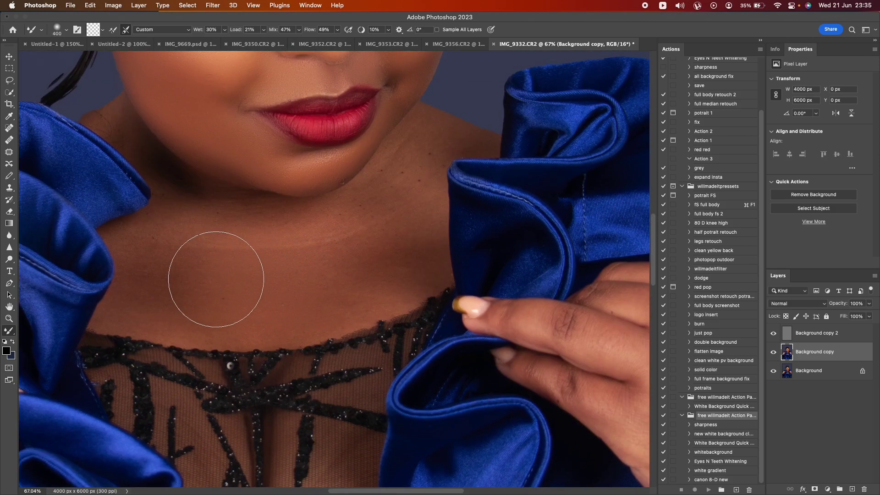
pyautogui.press('[')
pyautogui.press('[')
pyautogui.press('[')
pyautogui.press('[')
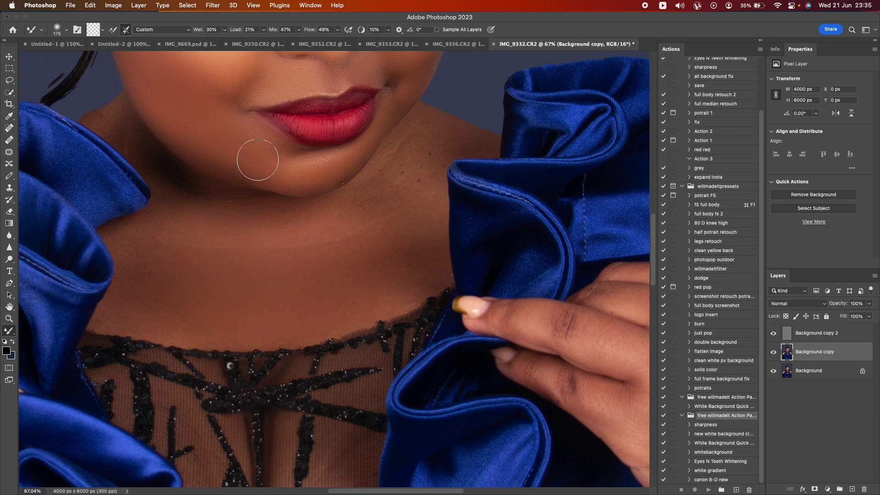
# Blend the light crease across the base of the neck with the Mixer Brush at 125 px
pyautogui.press('[')
pyautogui.press('[')
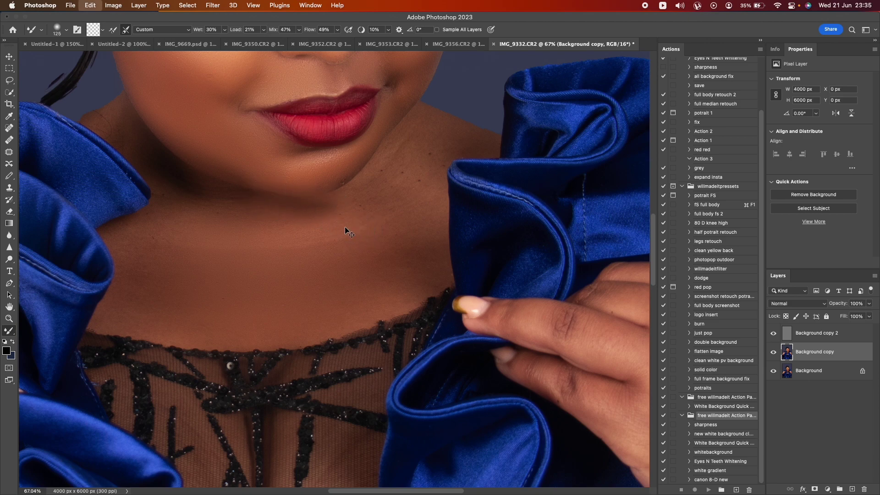
pyautogui.moveTo(344, 229); pyautogui.dragTo(261, 239)
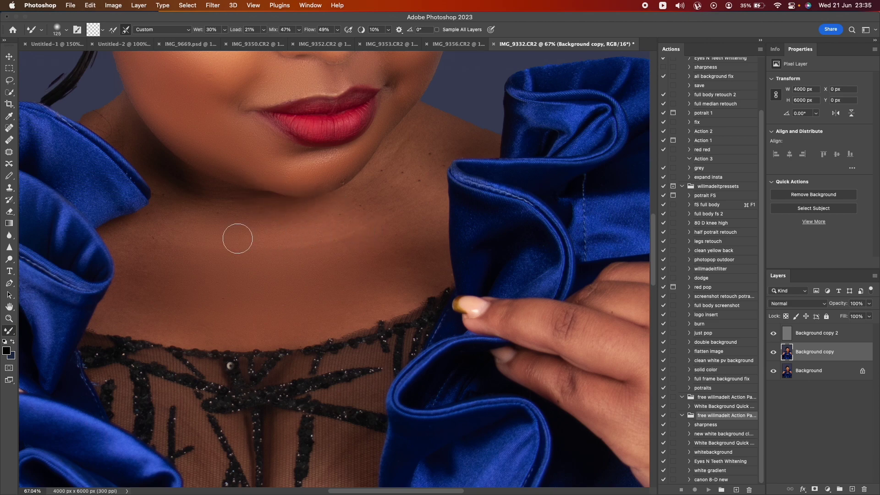
# Even out the centre of the chest and the spotted right side of the neck with the Mixer Brush at 175 px
pyautogui.press(']')
pyautogui.press(']')
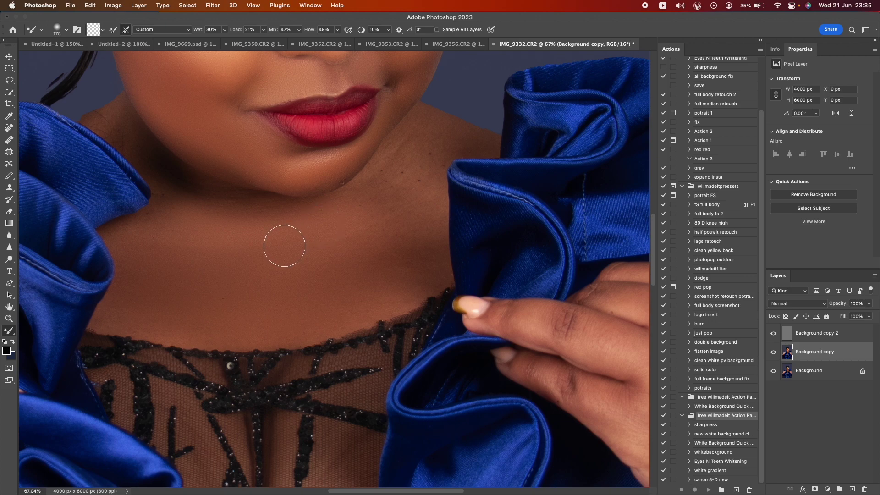
pyautogui.press(']')
pyautogui.press(']')
pyautogui.press('[')
pyautogui.press('[')
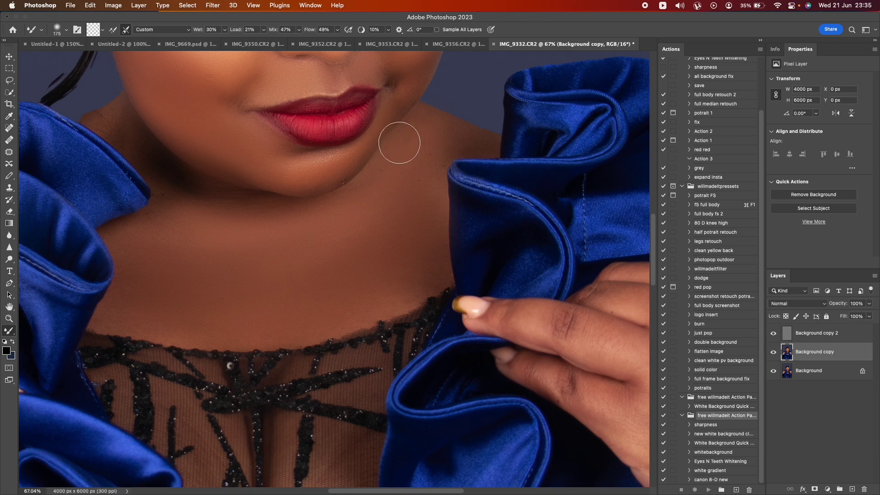
# Touch up the left side of the neck and the chest above the lace neckline with the Mixer Brush at 150 to 175 px
pyautogui.scroll(3, 181, 288)
pyautogui.press('[')
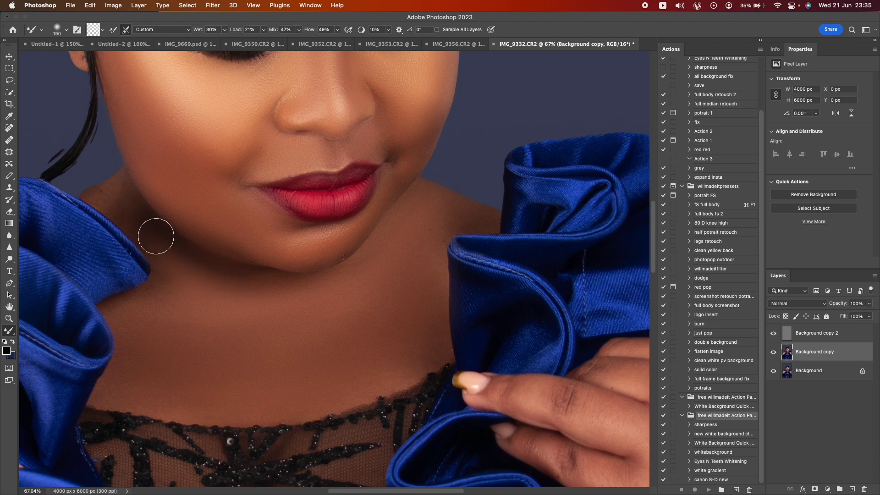
pyautogui.scroll(-2, 146, 285)
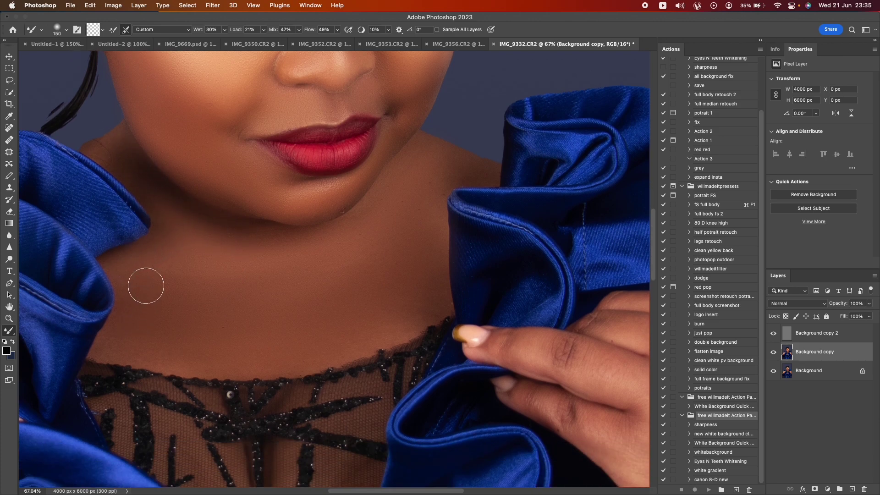
pyautogui.scroll(-2, 154, 315)
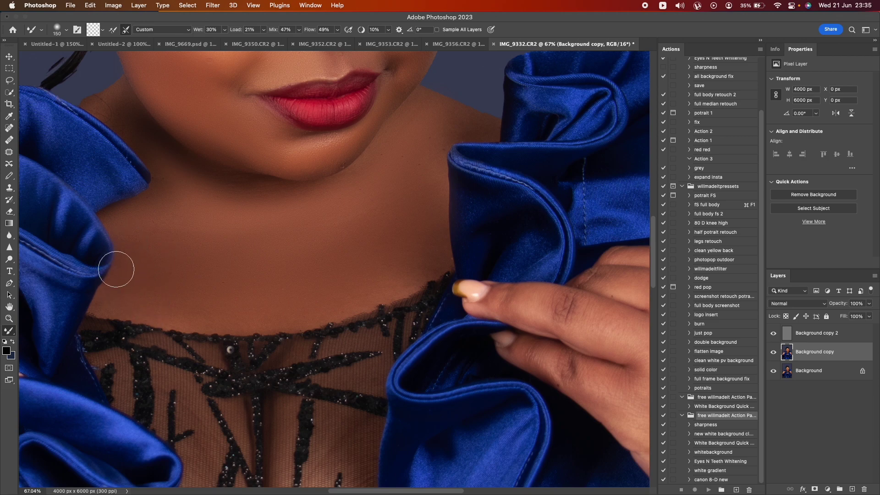
pyautogui.scroll(1, 224, 194)
pyautogui.press(']')
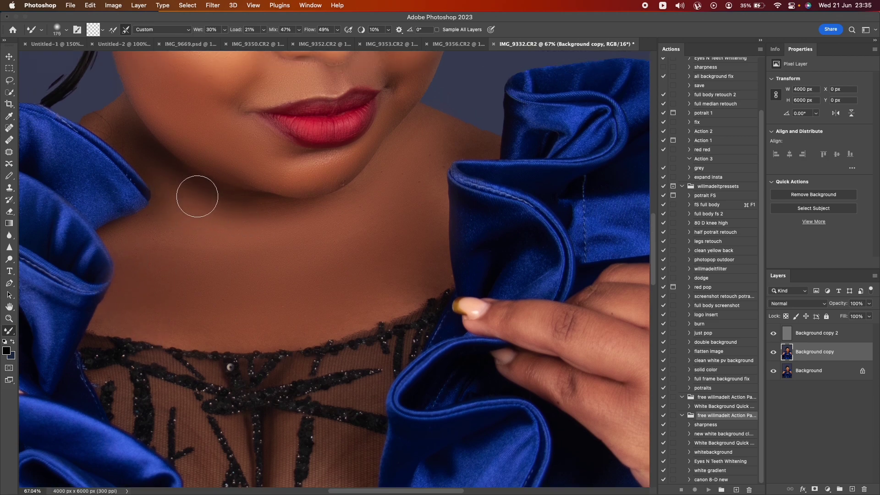
pyautogui.press('[')
pyautogui.press('[')
pyautogui.scroll(-5, 140, 207)
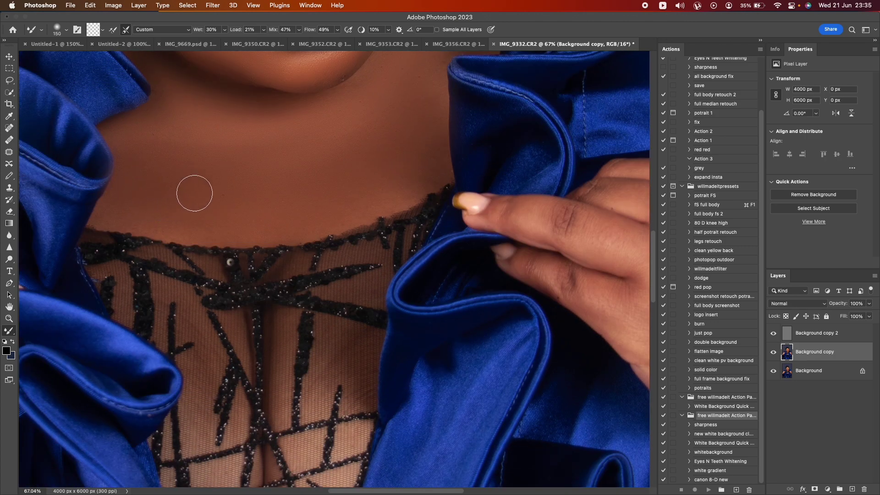
pyautogui.press(']')
# Smooth the index finger's dark knuckle on the hand at the image's right with the Mixer Brush at 80 px
pyautogui.press('super+minus')
pyautogui.press('super+minus')
pyautogui.press('super+minus')
pyautogui.press('super+minus')
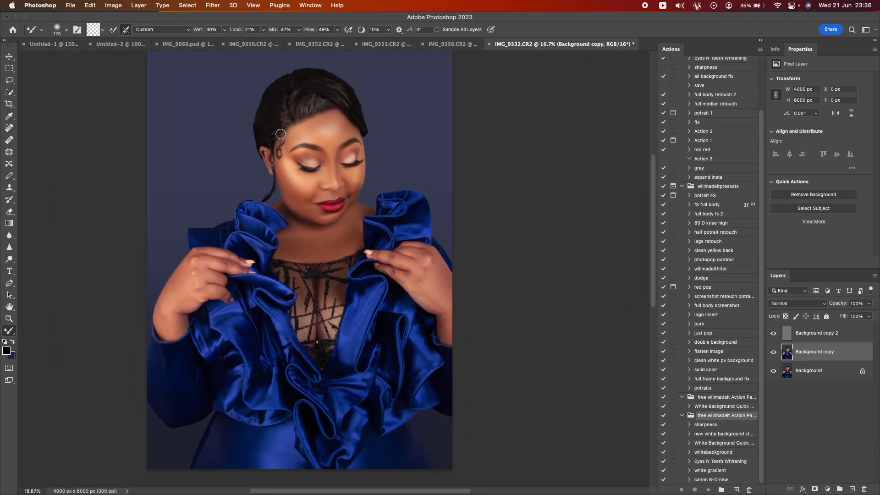
pyautogui.click(9, 320)
pyautogui.moveTo(349, 243); pyautogui.dragTo(489, 268)
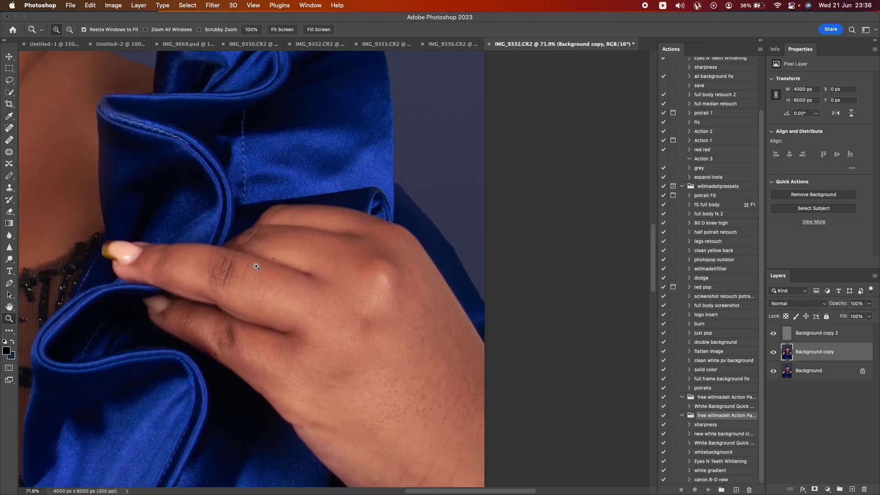
pyautogui.moveTo(98, 226); pyautogui.dragTo(420, 365)
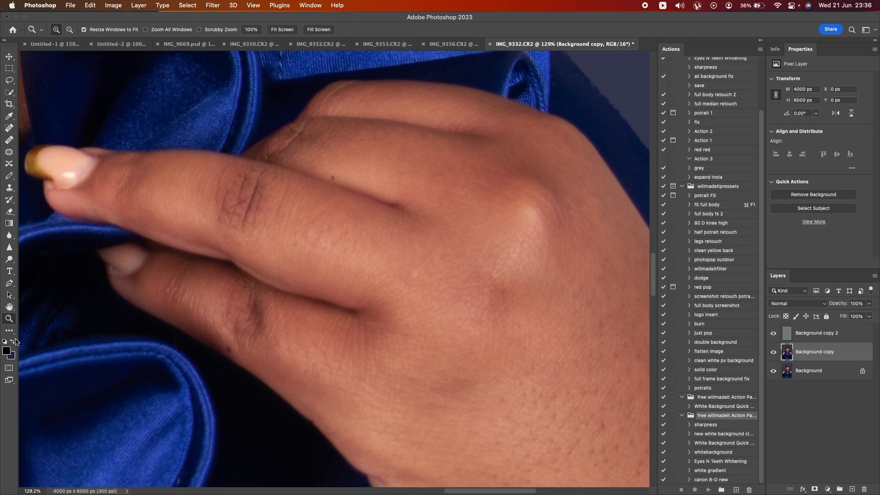
pyautogui.press('b')
pyautogui.press('[')
pyautogui.press('[')
pyautogui.press('[')
pyautogui.press('[')
pyautogui.press('[')
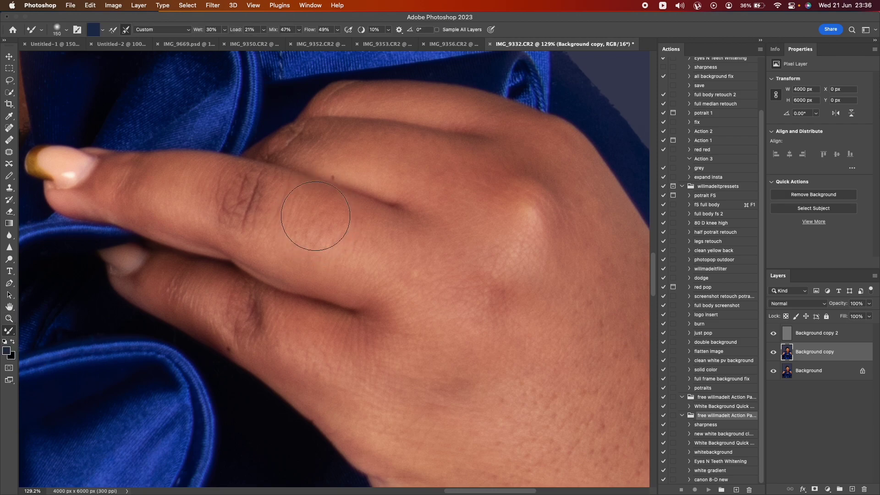
pyautogui.moveTo(275, 207)
pyautogui.mouseDown()
pyautogui.moveTo(202, 192)
pyautogui.moveTo(270, 211)
pyautogui.moveTo(279, 202)
pyautogui.moveTo(316, 204)
pyautogui.moveTo(322, 220)
pyautogui.mouseUp()
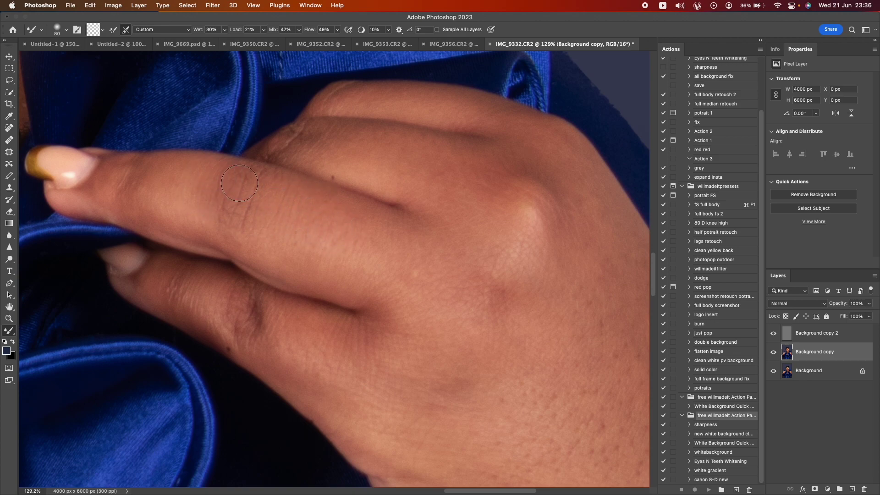
# Blend the creases on the remaining fingers of the same hand with the 80 px Mixer Brush
pyautogui.scroll(-3, 331, 268)
pyautogui.moveTo(331, 268)
pyautogui.mouseDown()
pyautogui.moveTo(259, 235)
pyautogui.moveTo(295, 252)
pyautogui.moveTo(257, 246)
pyautogui.moveTo(266, 268)
pyautogui.moveTo(272, 244)
pyautogui.moveTo(257, 219)
pyautogui.moveTo(230, 229)
pyautogui.mouseUp()
pyautogui.scroll(3, 215, 215)
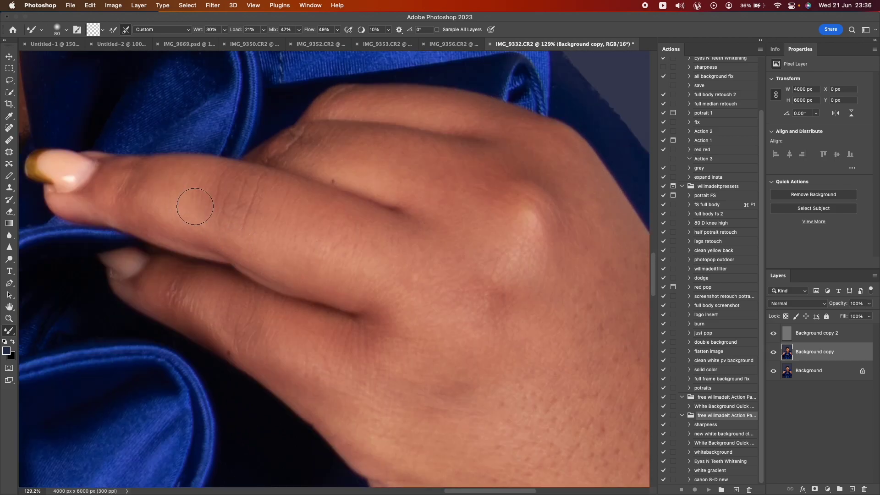
pyautogui.scroll(3, 252, 202)
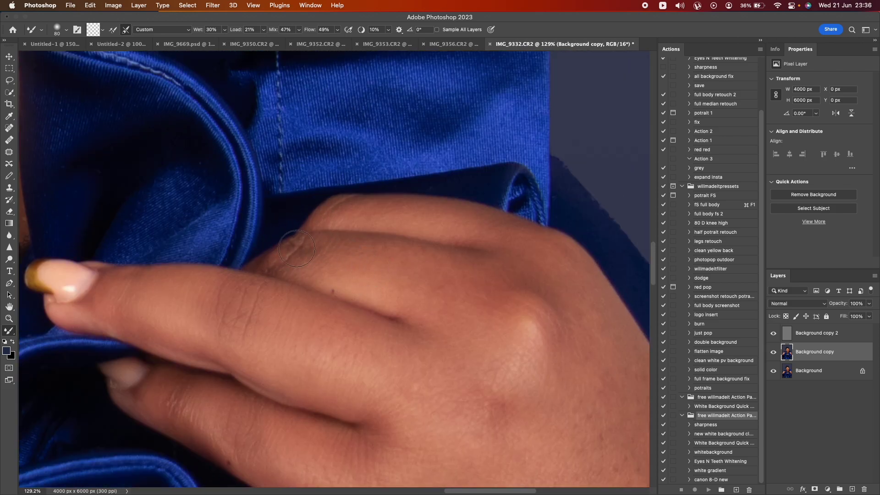
pyautogui.moveTo(302, 206); pyautogui.dragTo(462, 236)
# Smooth the back of the right-hand-side hand with the Mixer Brush enlarged to 250 px
pyautogui.scroll(-5, 462, 235)
pyautogui.hscroll(5, 463, 235)
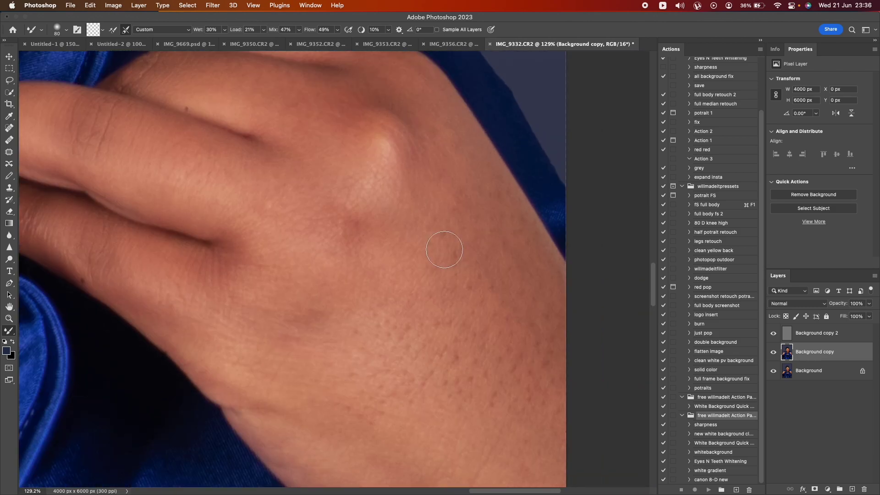
pyautogui.press(']')
pyautogui.press(']')
pyautogui.press(']')
pyautogui.press(']')
pyautogui.press(']')
pyautogui.press(']')
pyautogui.press(']')
pyautogui.moveTo(334, 329)
pyautogui.mouseDown()
pyautogui.moveTo(417, 337)
pyautogui.moveTo(403, 314)
pyautogui.mouseUp()
pyautogui.moveTo(368, 167)
pyautogui.mouseDown()
pyautogui.moveTo(430, 263)
pyautogui.moveTo(424, 312)
pyautogui.moveTo(439, 359)
pyautogui.moveTo(297, 264)
pyautogui.moveTo(355, 352)
pyautogui.moveTo(210, 242)
pyautogui.moveTo(364, 377)
pyautogui.moveTo(354, 396)
pyautogui.mouseUp()
pyautogui.scroll(-3, 362, 344)
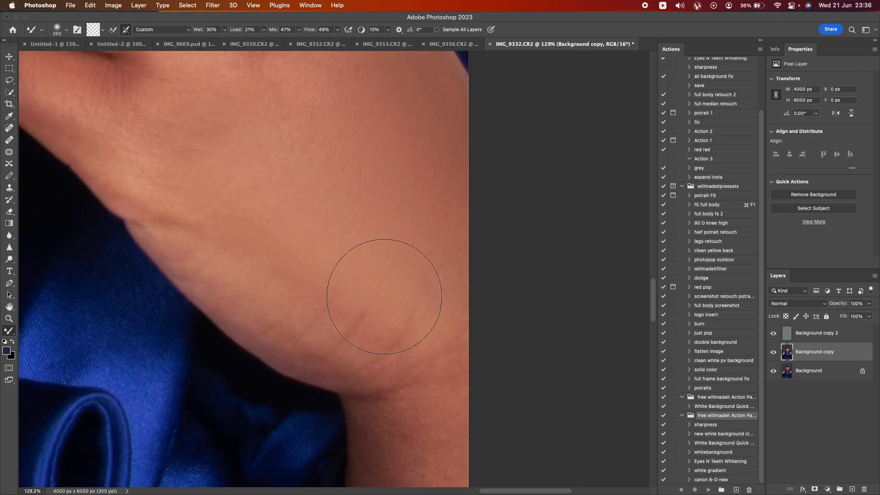
# Even out the hand's outer edge below the knuckle with the Mixer Brush at 250 px, finishing at 175 px
pyautogui.scroll(5, 250, 257)
pyautogui.scroll(3, 293, 270)
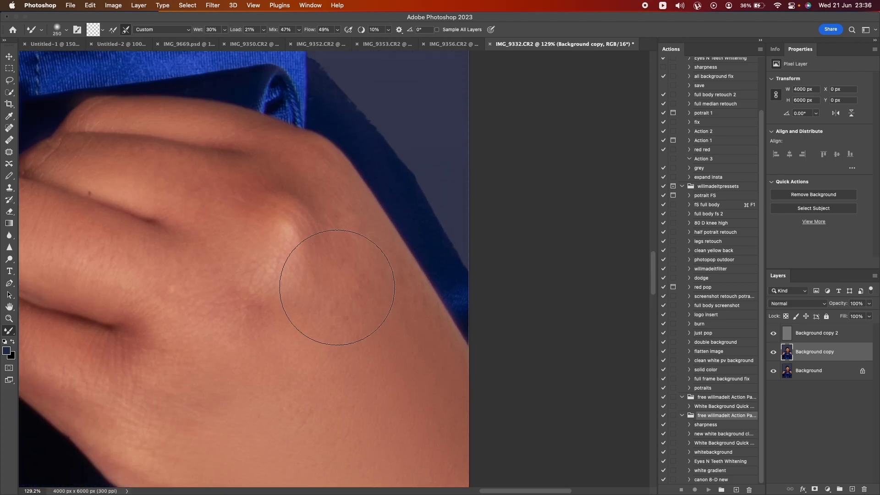
pyautogui.scroll(-4, 358, 356)
pyautogui.scroll(-1, 362, 284)
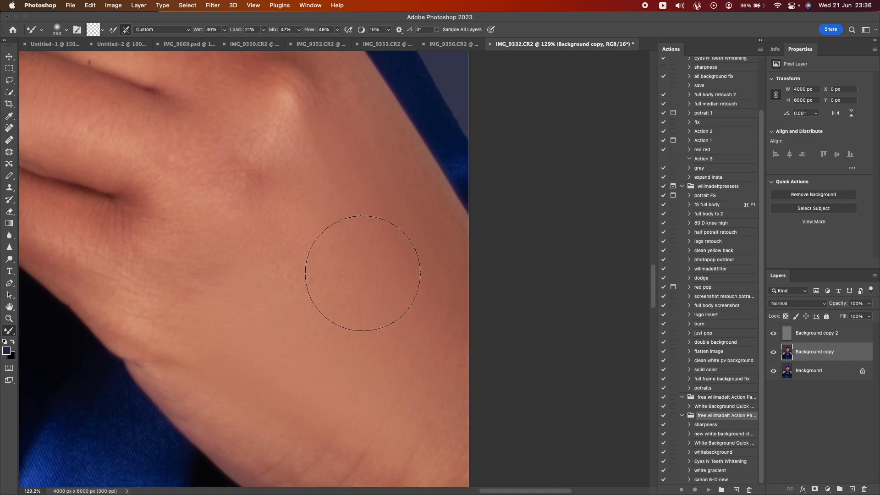
pyautogui.scroll(2, 324, 344)
pyautogui.scroll(3, 375, 350)
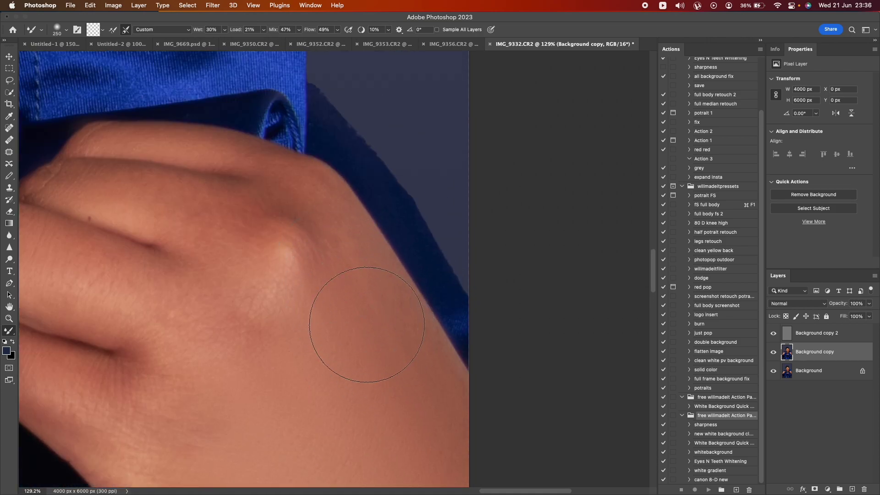
pyautogui.scroll(-3, 365, 323)
pyautogui.press('[')
pyautogui.press('[')
pyautogui.scroll(-1, 394, 257)
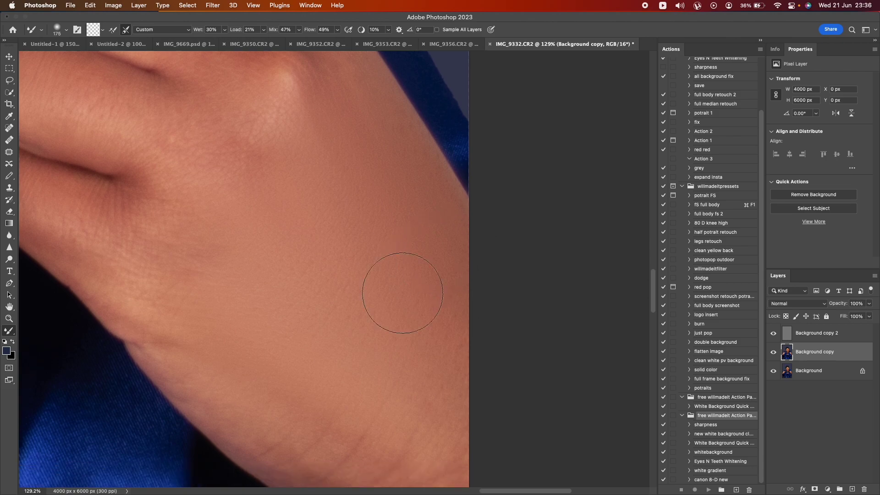
# Blend the prominent knuckle and the lower edge of the hand with the Mixer Brush at 125 px
pyautogui.scroll(3, 349, 298)
pyautogui.press('[')
pyautogui.press('[')
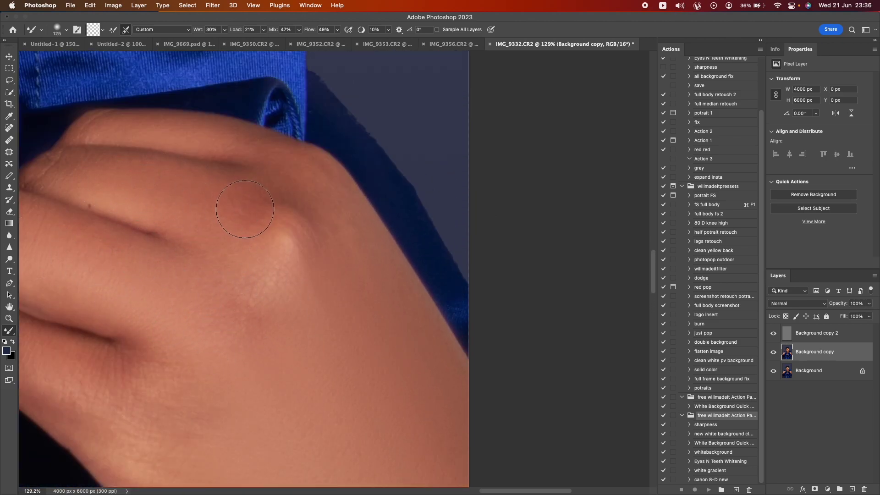
pyautogui.scroll(-3, 183, 303)
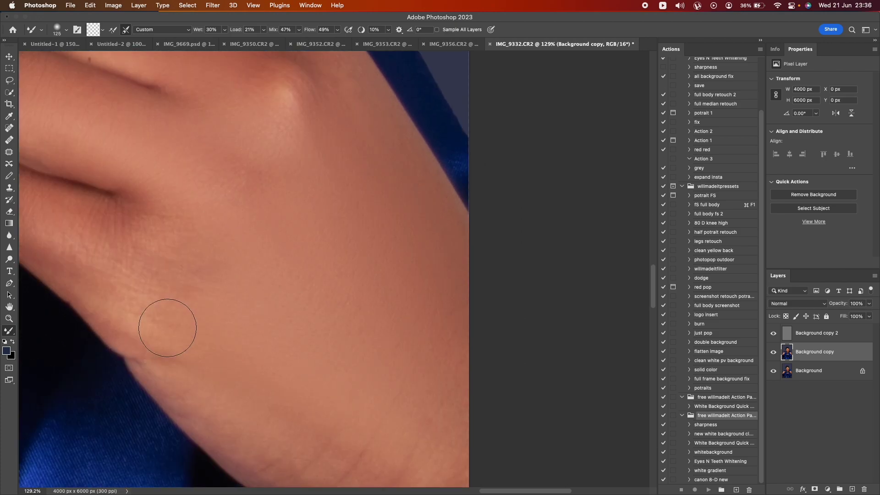
pyautogui.scroll(-2, 183, 275)
pyautogui.scroll(-3, 190, 288)
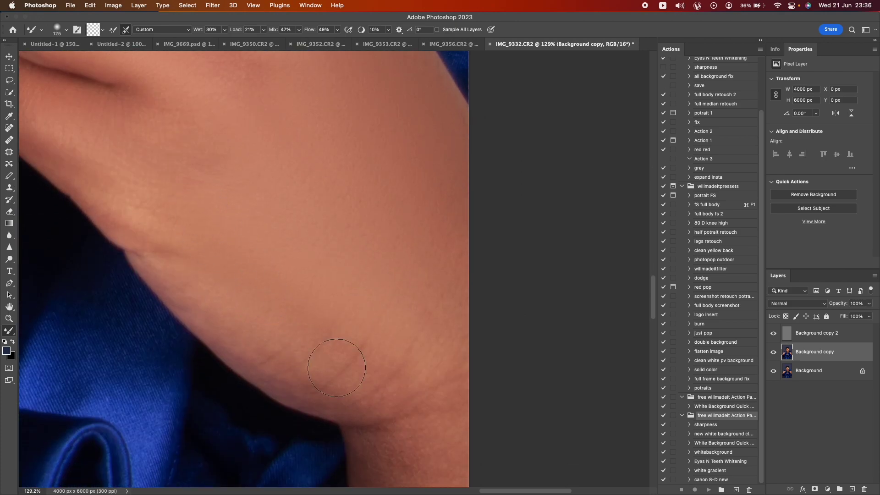
# Smooth the wrist and its transition into the hand with the Mixer Brush at 175 px
pyautogui.scroll(-3, 316, 358)
pyautogui.press(']')
pyautogui.press(']')
pyautogui.moveTo(403, 402)
pyautogui.mouseDown()
pyautogui.moveTo(384, 329)
pyautogui.moveTo(403, 192)
pyautogui.mouseUp()
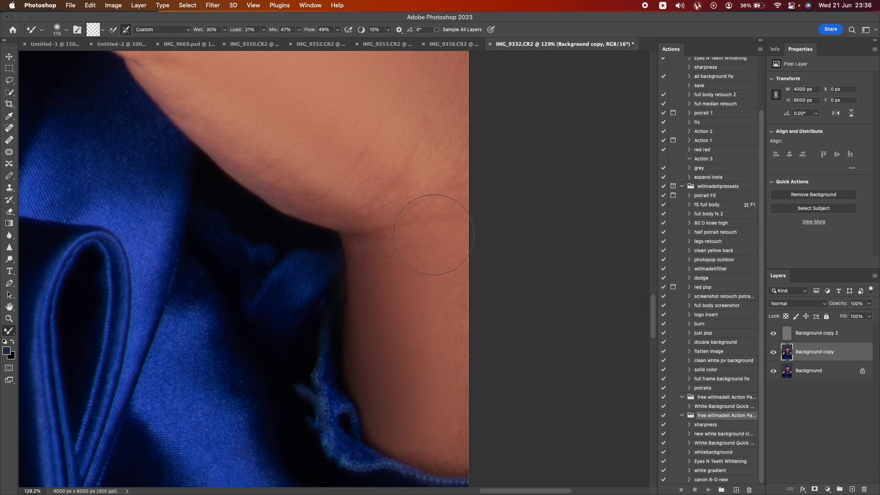
pyautogui.scroll(5, 426, 275)
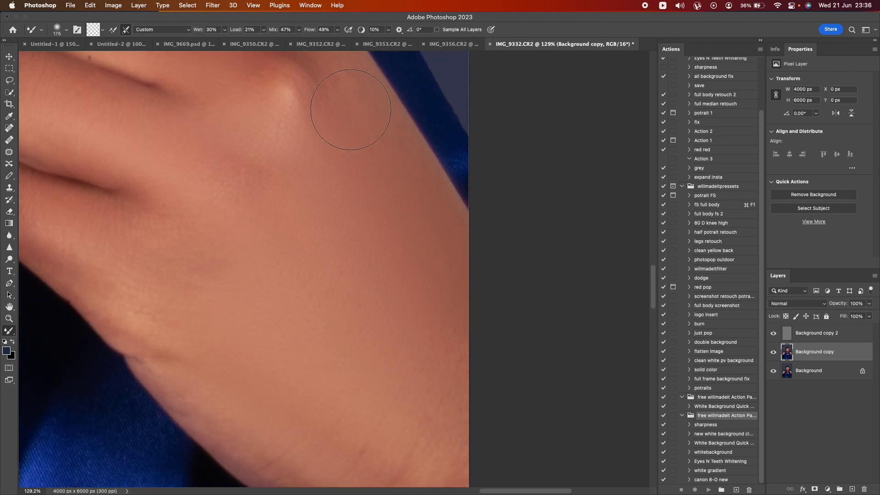
# Smooth the back of the hand and wrist at the image's left with the Mixer Brush at 175 px
pyautogui.press('super+minus')
pyautogui.press('super+minus')
pyautogui.press('super+minus')
pyautogui.press('super+minus')
pyautogui.press('super+minus')
pyautogui.press('super+minus')
pyautogui.press('super+minus')
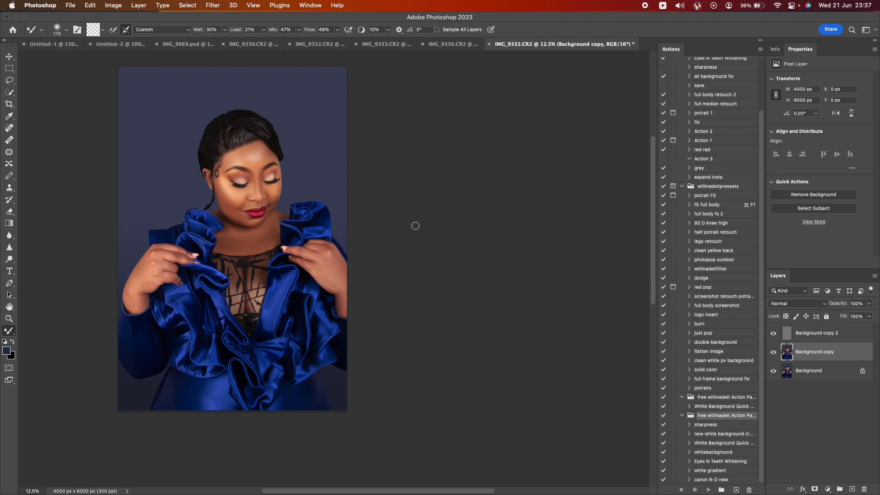
pyautogui.click(9, 318)
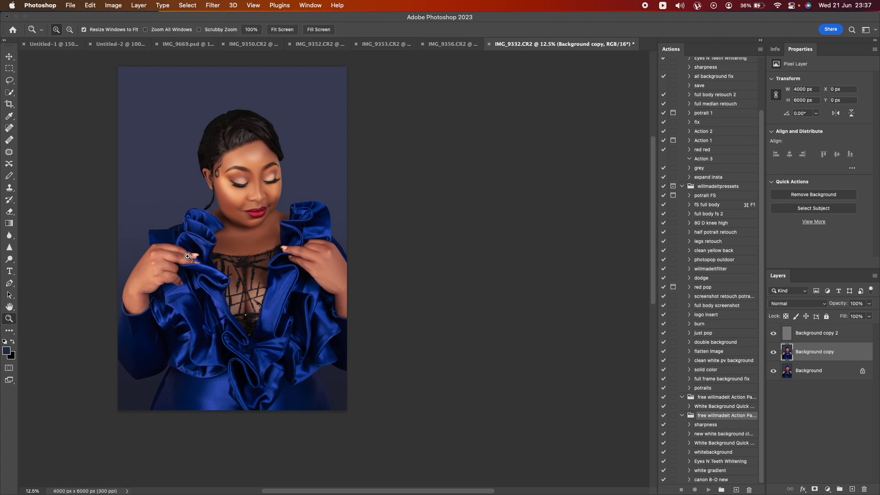
pyautogui.moveTo(117, 261); pyautogui.dragTo(291, 395)
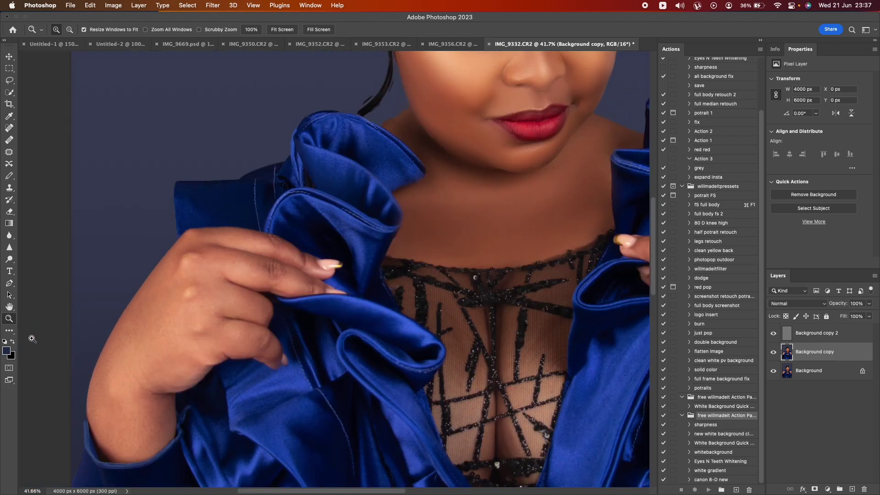
pyautogui.click(6, 329)
pyautogui.scroll(-3, 73, 337)
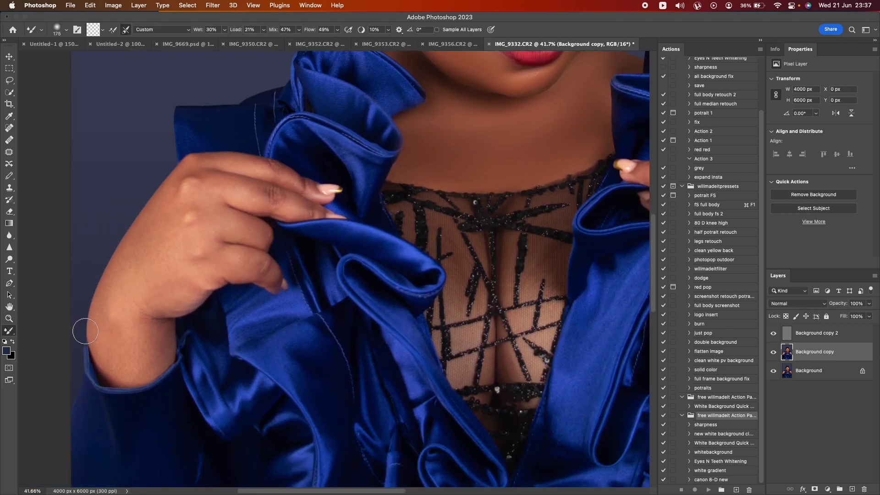
pyautogui.moveTo(136, 271)
pyautogui.mouseDown()
pyautogui.moveTo(129, 342)
pyautogui.moveTo(108, 347)
pyautogui.moveTo(113, 296)
pyautogui.moveTo(162, 227)
pyautogui.moveTo(136, 340)
pyautogui.moveTo(157, 342)
pyautogui.moveTo(131, 343)
pyautogui.moveTo(108, 360)
pyautogui.moveTo(103, 325)
pyautogui.moveTo(132, 249)
pyautogui.moveTo(170, 227)
pyautogui.moveTo(178, 287)
pyautogui.moveTo(159, 284)
pyautogui.moveTo(155, 212)
pyautogui.moveTo(117, 280)
pyautogui.moveTo(164, 228)
pyautogui.mouseUp()
# Smooth the fingers and knuckles of the hand at the image's left with the Mixer Brush at 100 to 150 px
pyautogui.press('[')
pyautogui.press('[')
pyautogui.press('[')
pyautogui.press('[')
pyautogui.press('[')
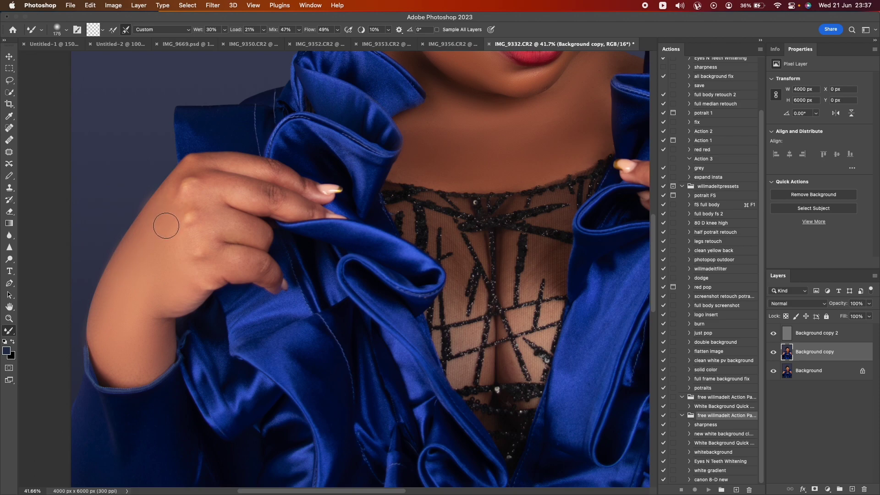
pyautogui.scroll(5, 174, 247)
pyautogui.scroll(-2, 173, 322)
pyautogui.press('[')
pyautogui.moveTo(173, 369)
pyautogui.mouseDown()
pyautogui.moveTo(214, 330)
pyautogui.moveTo(231, 340)
pyautogui.moveTo(264, 308)
pyautogui.moveTo(251, 305)
pyautogui.moveTo(285, 317)
pyautogui.mouseUp()
pyautogui.press('[')
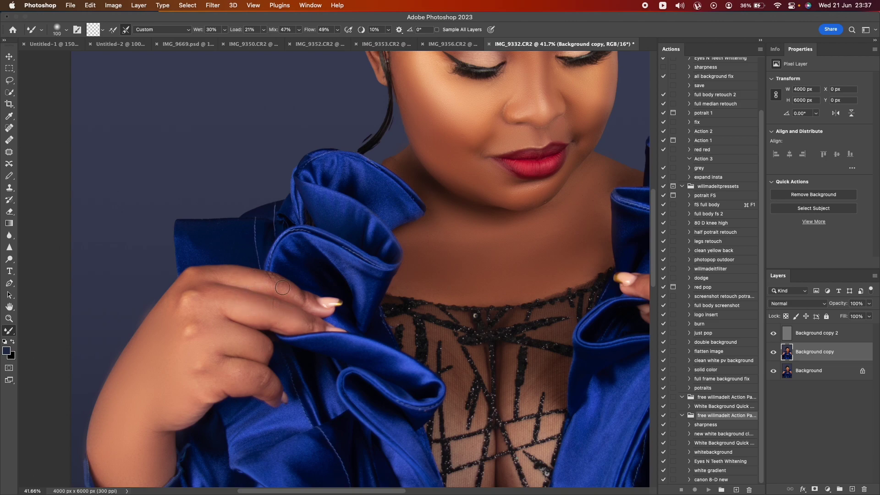
pyautogui.press(']')
pyautogui.moveTo(251, 279)
pyautogui.mouseDown()
pyautogui.moveTo(245, 347)
pyautogui.moveTo(217, 334)
pyautogui.mouseUp()
pyautogui.scroll(3, 212, 328)
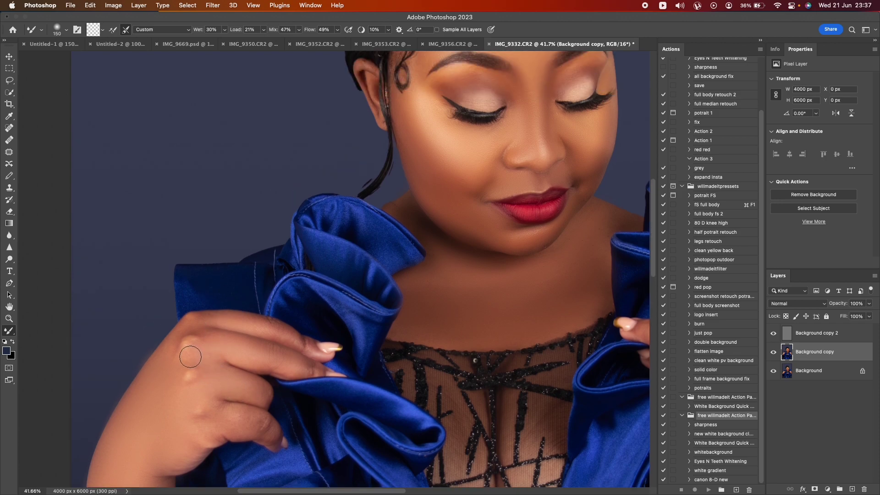
pyautogui.scroll(-5, 178, 362)
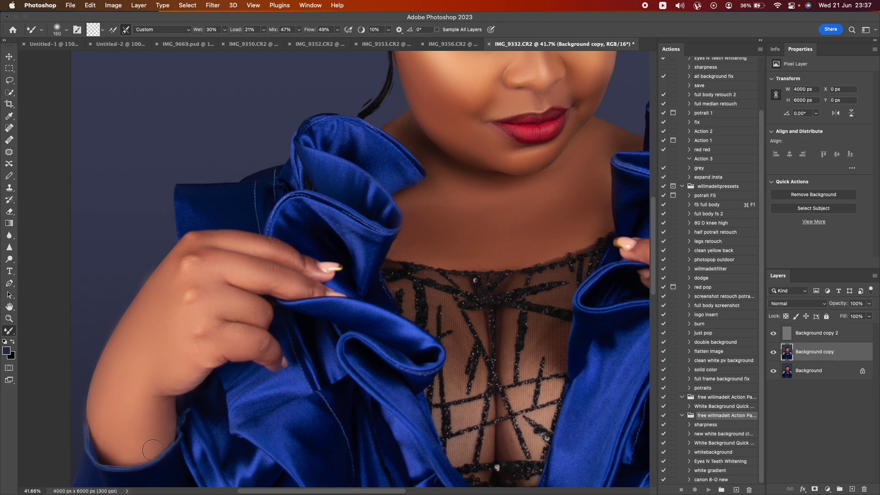
pyautogui.scroll(5, 478, 328)
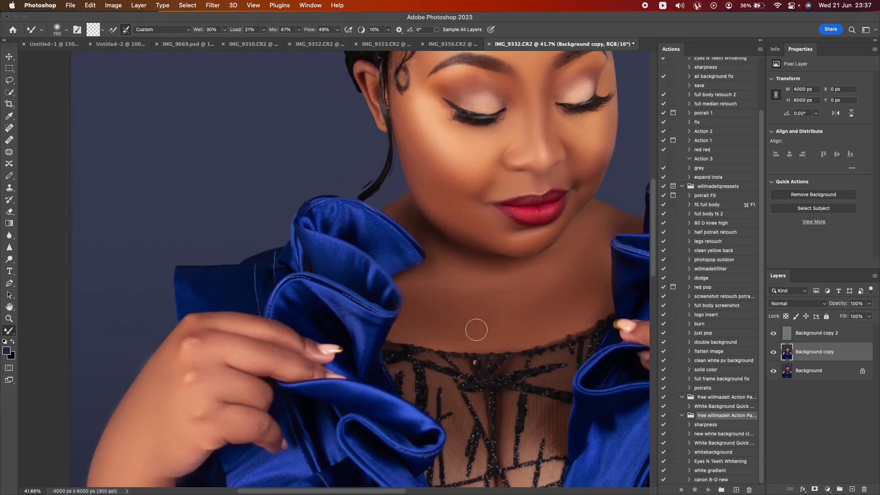
pyautogui.scroll(2, 481, 330)
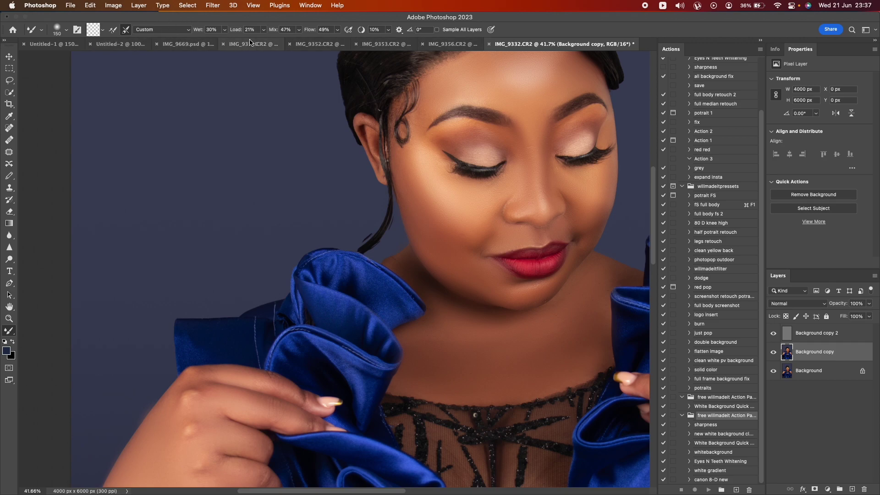
pyautogui.scroll(-1, 373, 196)
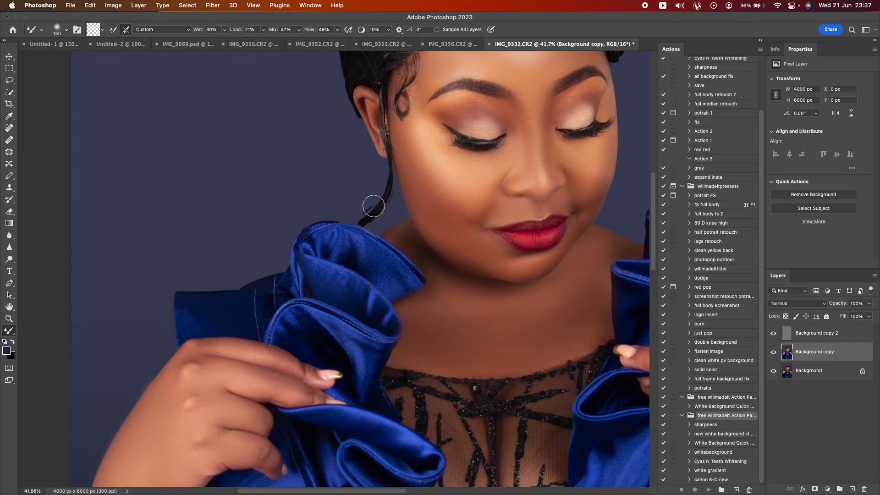
pyautogui.scroll(3, 386, 238)
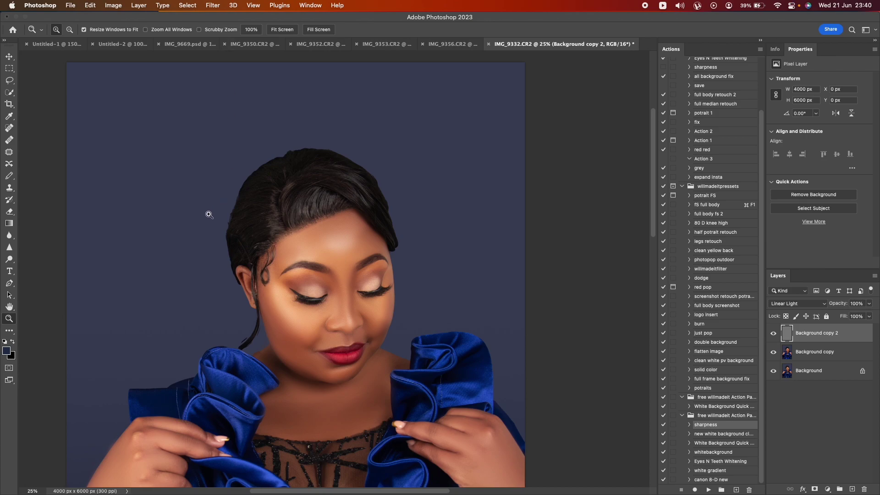
# Duplicate the Linear Light texture layer Background copy 2 and inspect the face's skin texture up close
pyautogui.moveTo(805, 328); pyautogui.dragTo(852, 489)
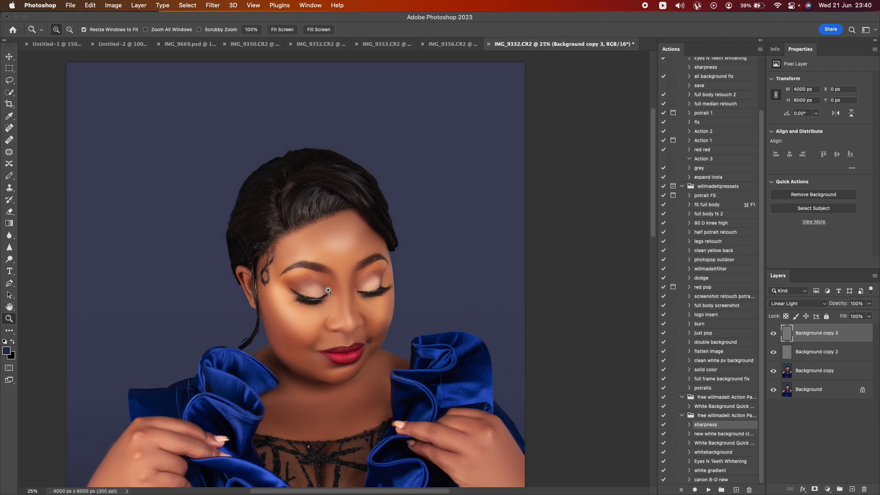
pyautogui.click(343, 282)
pyautogui.click(343, 282)
pyautogui.click(342, 283)
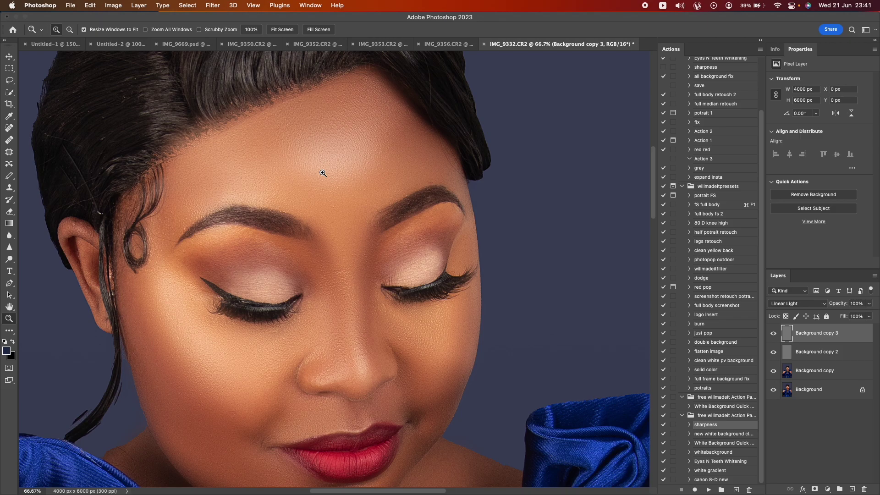
pyautogui.moveTo(296, 314); pyautogui.dragTo(362, 362)
pyautogui.scroll(-7, 345, 294)
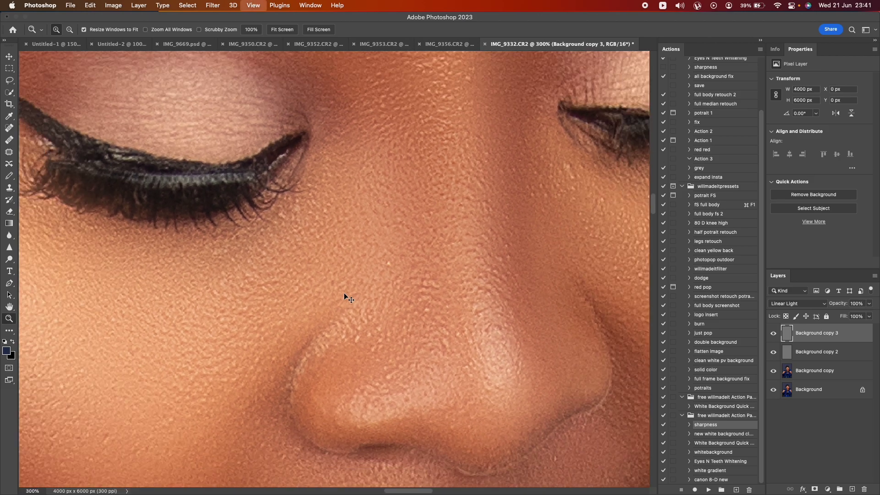
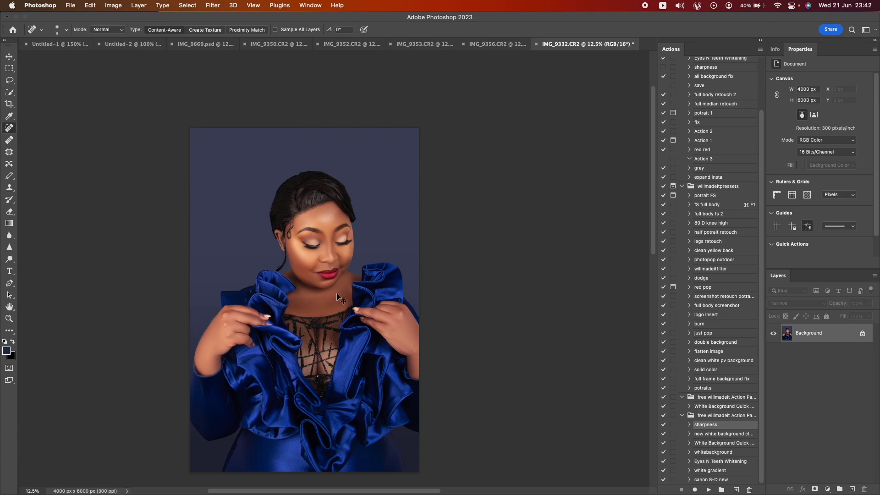
# Heal the stray hairs along the image-right side of the hair with the content-aware Spot Healing Brush at 9 px
pyautogui.scroll(-3, 367, 257)
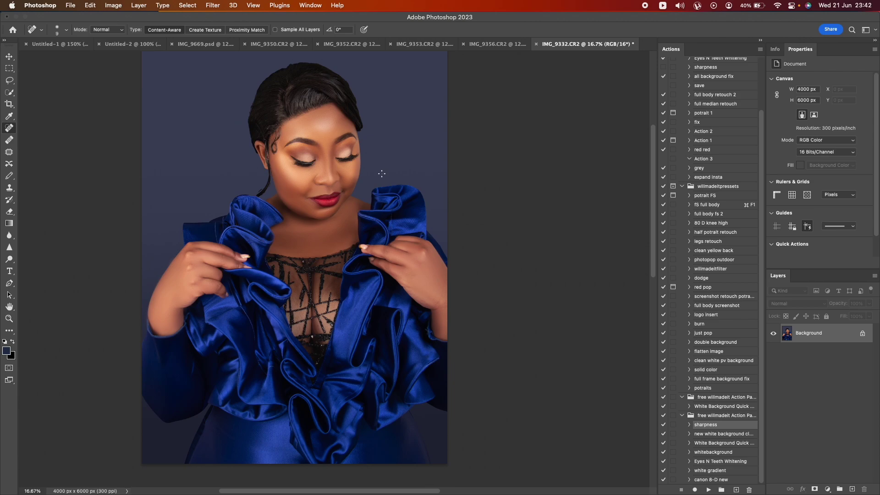
pyautogui.click(9, 318)
pyautogui.scroll(2, 266, 77)
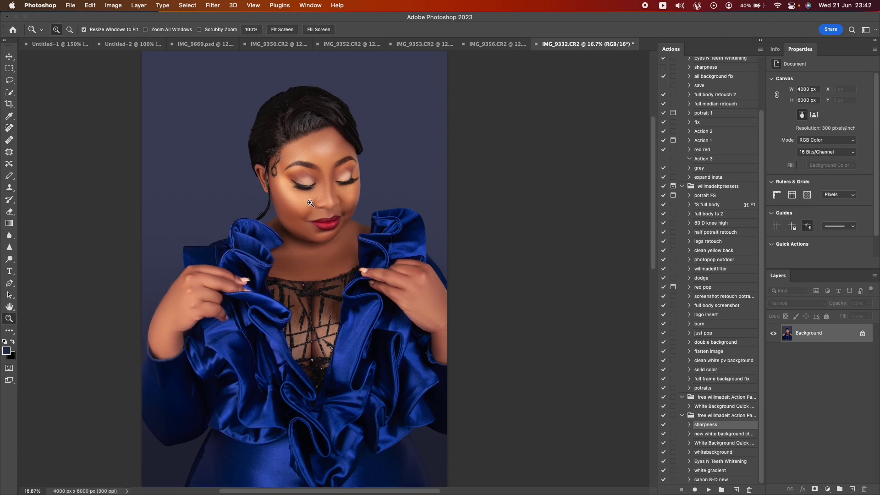
pyautogui.moveTo(266, 76); pyautogui.dragTo(431, 163)
pyautogui.moveTo(133, 98); pyautogui.dragTo(446, 370)
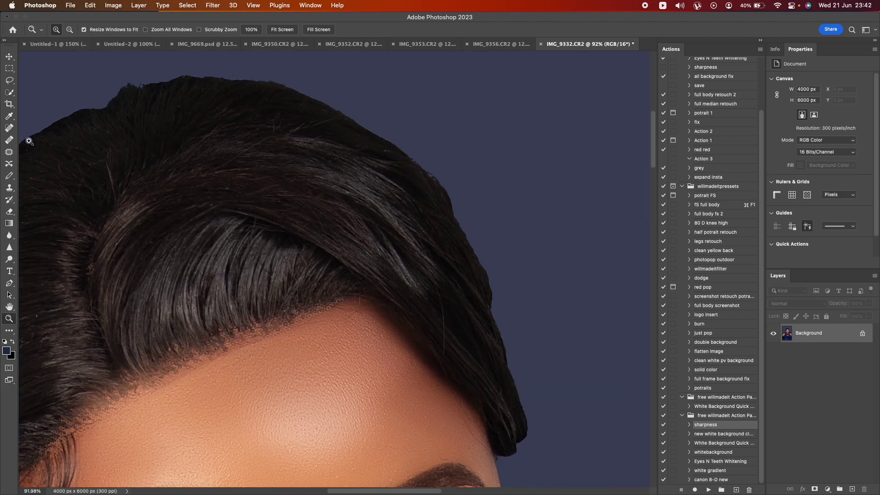
pyautogui.click(9, 129)
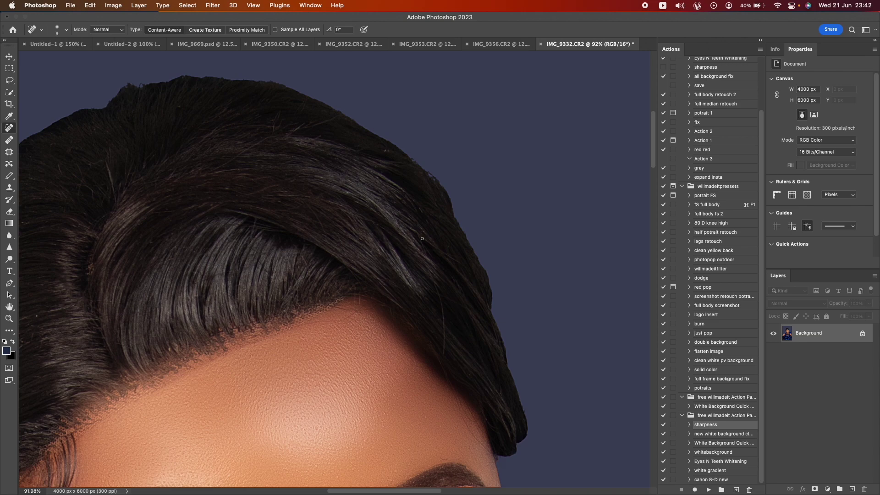
pyautogui.moveTo(419, 234)
pyautogui.mouseDown()
pyautogui.moveTo(445, 323)
pyautogui.moveTo(434, 311)
pyautogui.moveTo(438, 279)
pyautogui.moveTo(447, 349)
pyautogui.mouseUp()
pyautogui.moveTo(432, 268); pyautogui.dragTo(436, 292)
# Remove stray hairs from the crown, parting and swept front section with the Spot Healing Brush at 10 px
pyautogui.scroll(2, 325, 249)
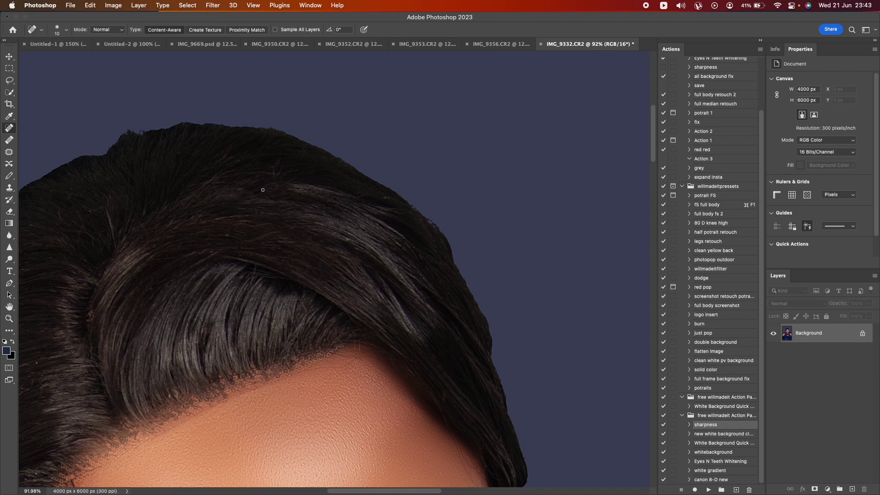
pyautogui.moveTo(248, 193); pyautogui.dragTo(240, 201)
pyautogui.moveTo(293, 187); pyautogui.dragTo(285, 180)
pyautogui.scroll(-2, 257, 206)
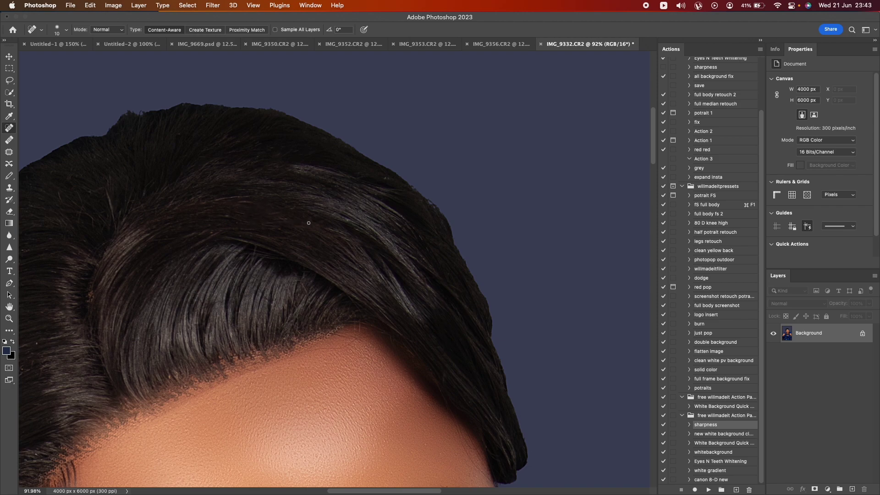
pyautogui.moveTo(107, 189); pyautogui.dragTo(115, 219)
pyautogui.moveTo(128, 175)
pyautogui.mouseDown()
pyautogui.moveTo(139, 222)
pyautogui.moveTo(154, 226)
pyautogui.mouseUp()
pyautogui.moveTo(226, 246)
pyautogui.mouseDown()
pyautogui.moveTo(232, 267)
pyautogui.moveTo(256, 248)
pyautogui.moveTo(252, 271)
pyautogui.mouseUp()
pyautogui.moveTo(256, 295)
pyautogui.mouseDown()
pyautogui.moveTo(280, 302)
pyautogui.moveTo(300, 278)
pyautogui.moveTo(310, 302)
pyautogui.moveTo(306, 282)
pyautogui.moveTo(285, 285)
pyautogui.moveTo(296, 319)
pyautogui.mouseUp()
# Clean up the stray hairs along the forehead hairline and the image-right temple with the Spot Healing Brush at 10 px
pyautogui.scroll(-3, 317, 298)
pyautogui.moveTo(312, 275); pyautogui.dragTo(359, 262)
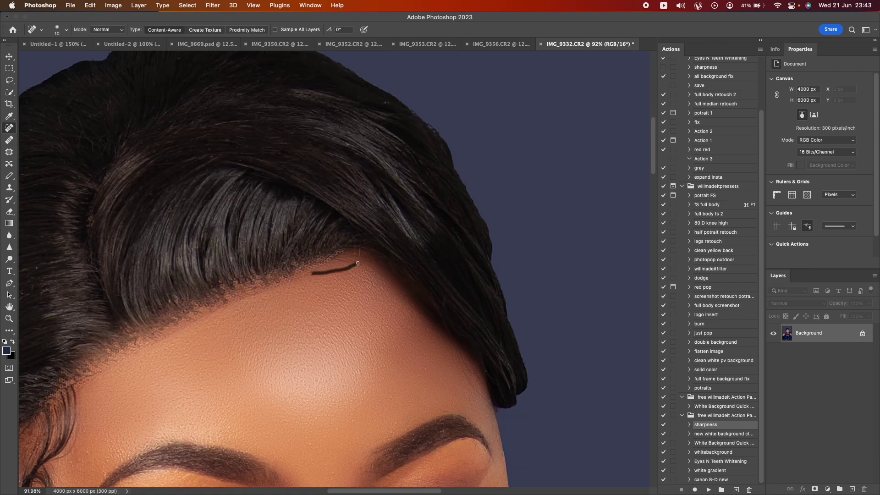
pyautogui.scroll(-3, 447, 270)
pyautogui.moveTo(448, 269); pyautogui.dragTo(491, 328)
pyautogui.moveTo(457, 272); pyautogui.dragTo(476, 296)
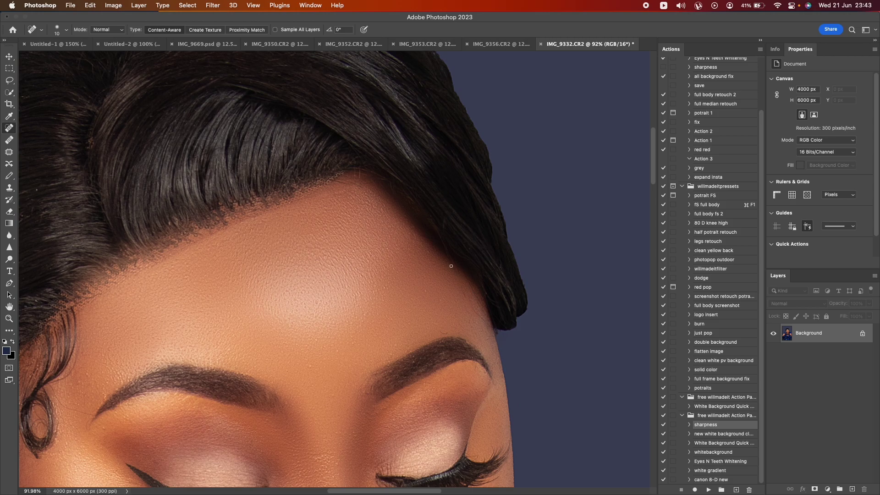
pyautogui.moveTo(449, 266)
pyautogui.mouseDown()
pyautogui.moveTo(478, 293)
pyautogui.moveTo(466, 298)
pyautogui.moveTo(477, 314)
pyautogui.mouseUp()
pyautogui.press('super+minus')
pyautogui.press('super+minus')
pyautogui.press('super+minus')
pyautogui.scroll(-2, 443, 228)
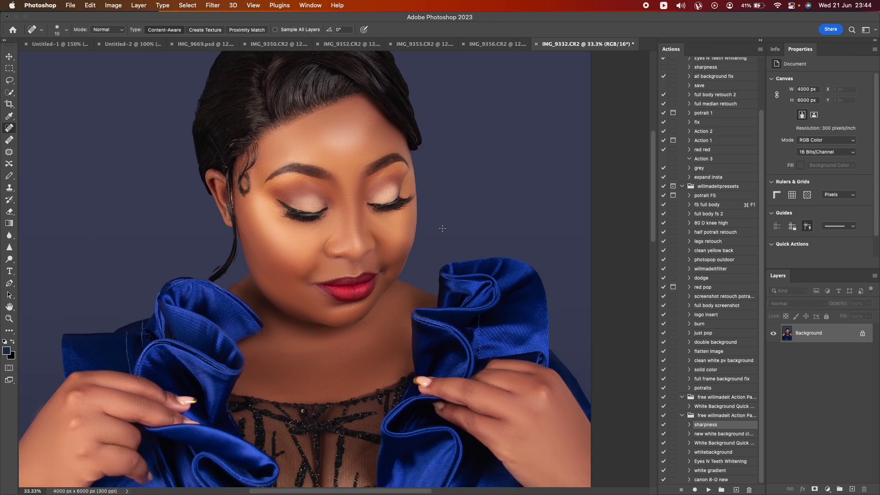